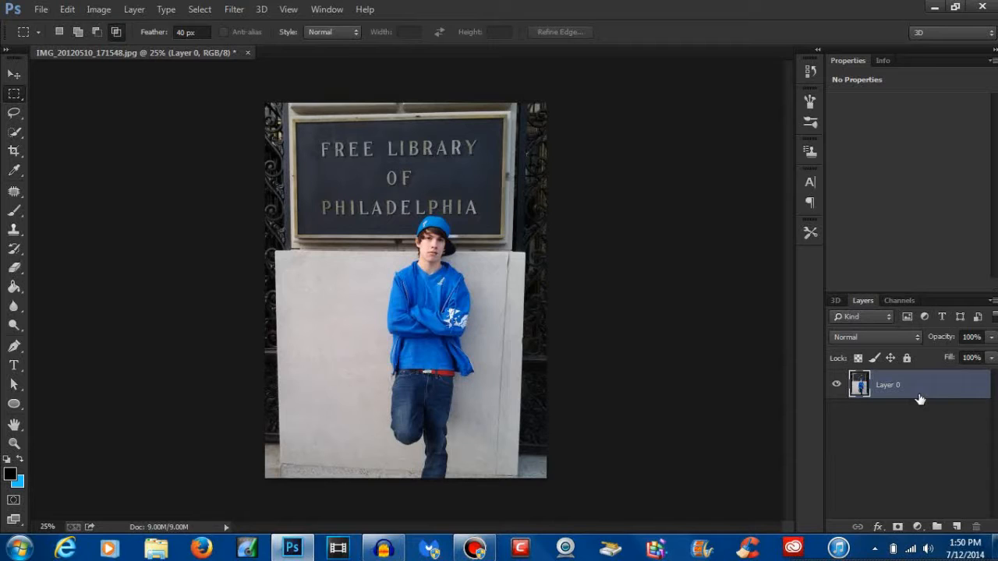
# Step: Duplicate Layer 0 and convert the copy to black and white using the Default preset
pyautogui.hotkey('ctrl', 'j')
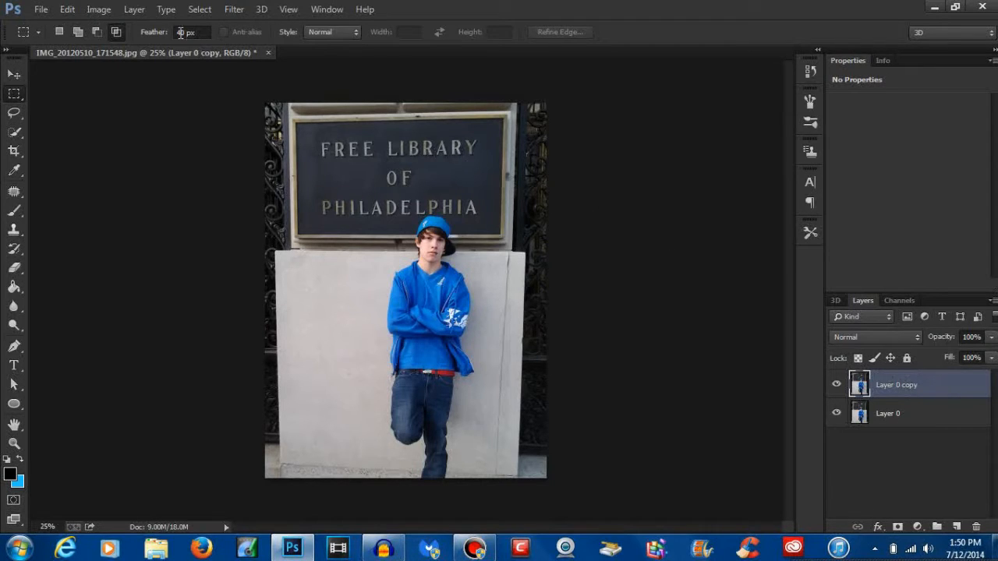
pyautogui.click(106, 10)
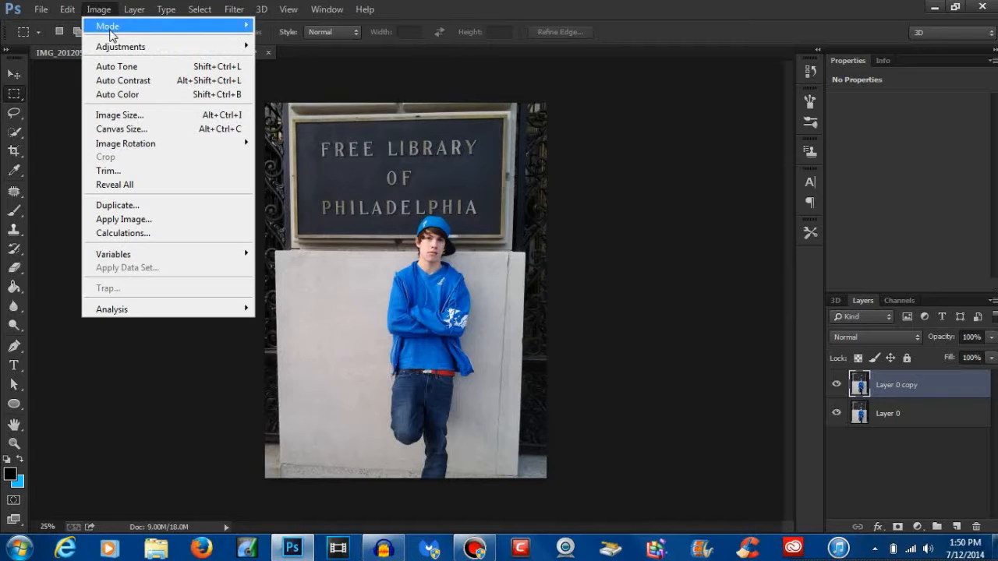
pyautogui.moveTo(160, 49)
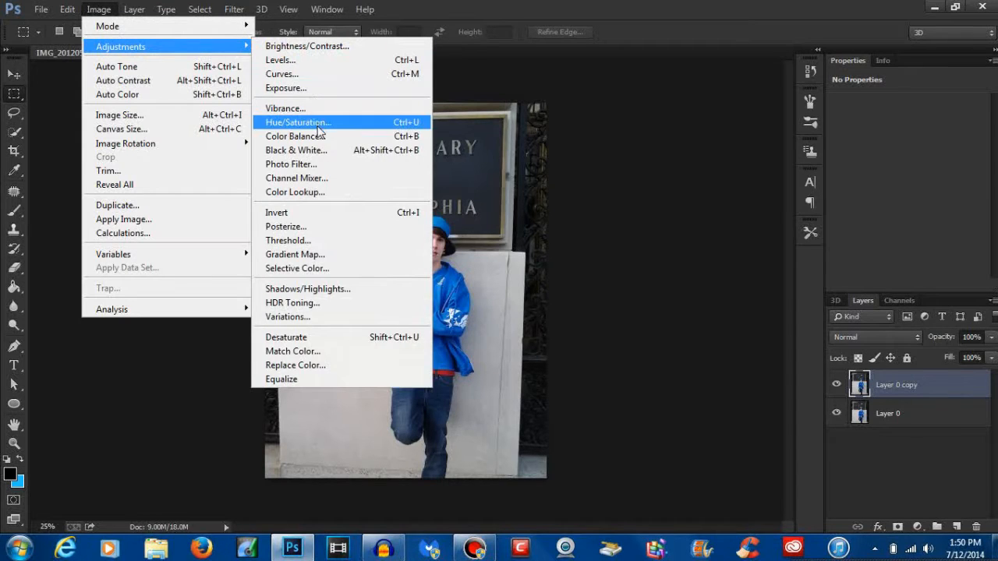
pyautogui.click(322, 151)
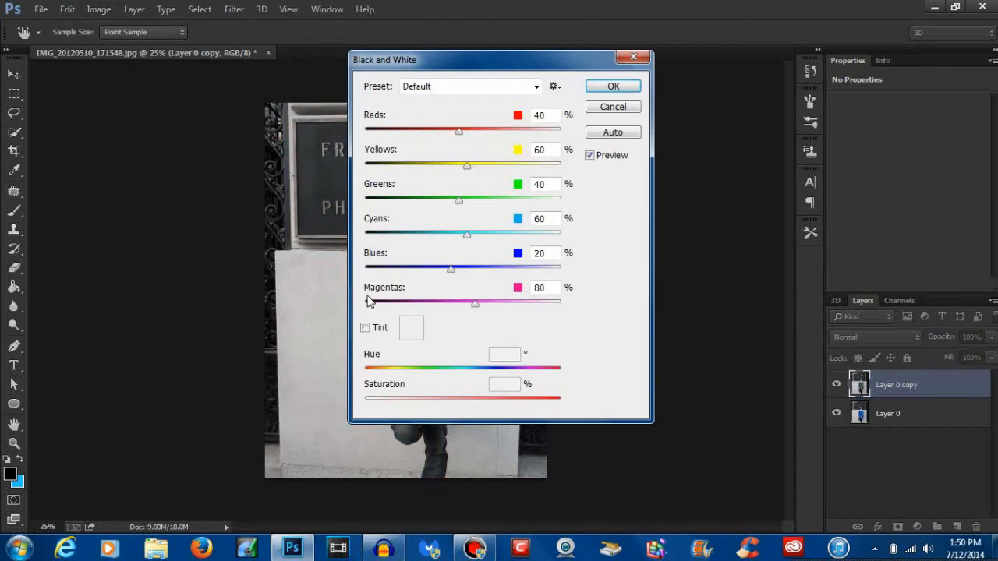
pyautogui.click(613, 86)
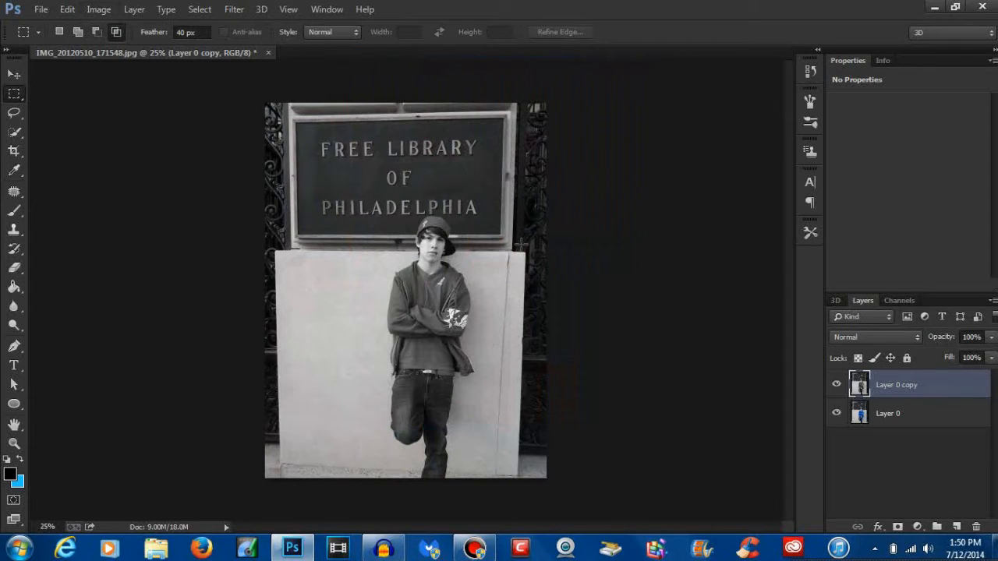
# Step: Hide Layer 0 copy and select the blue hoodie and shirt with the Quick Selection tool
pyautogui.hotkey('ctrl', '+')
pyautogui.hotkey('ctrl', '+')
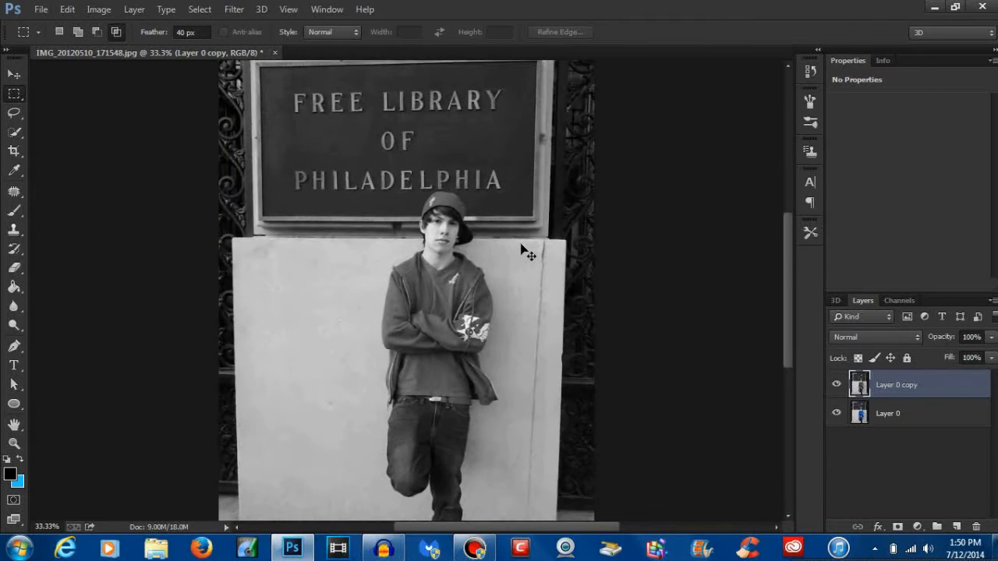
pyautogui.hotkey('ctrl', '+')
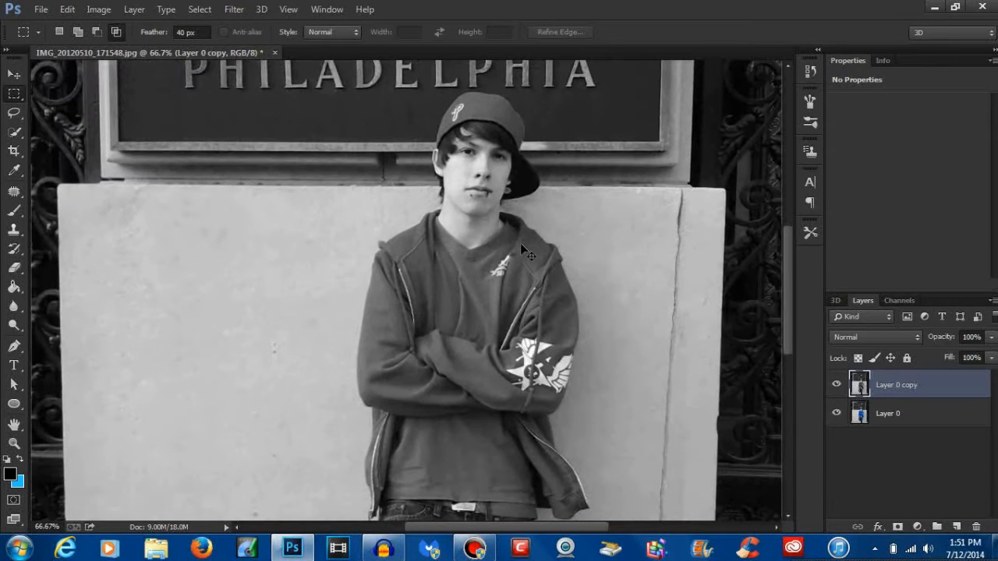
pyautogui.scroll(-3, 520, 244)
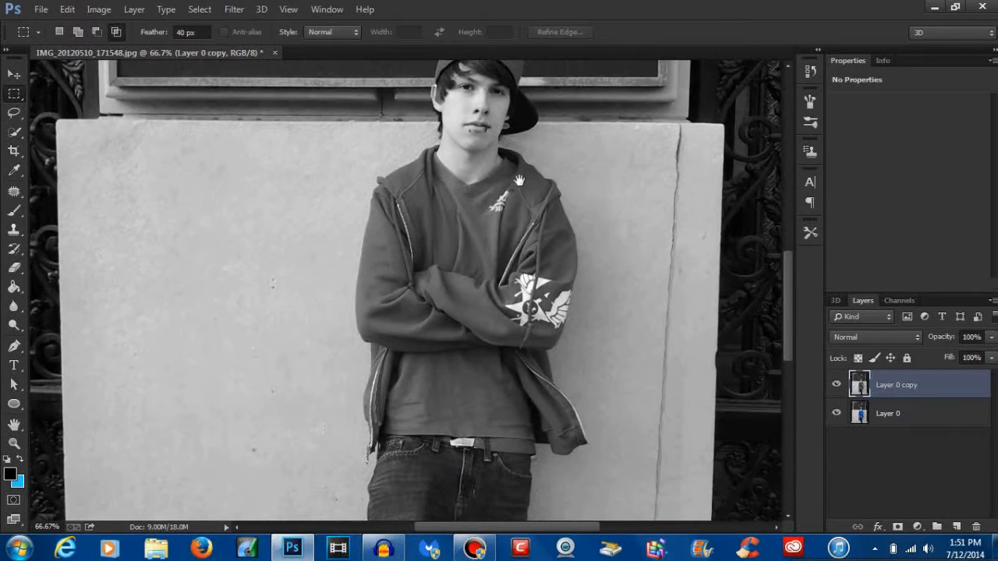
pyautogui.click(14, 131)
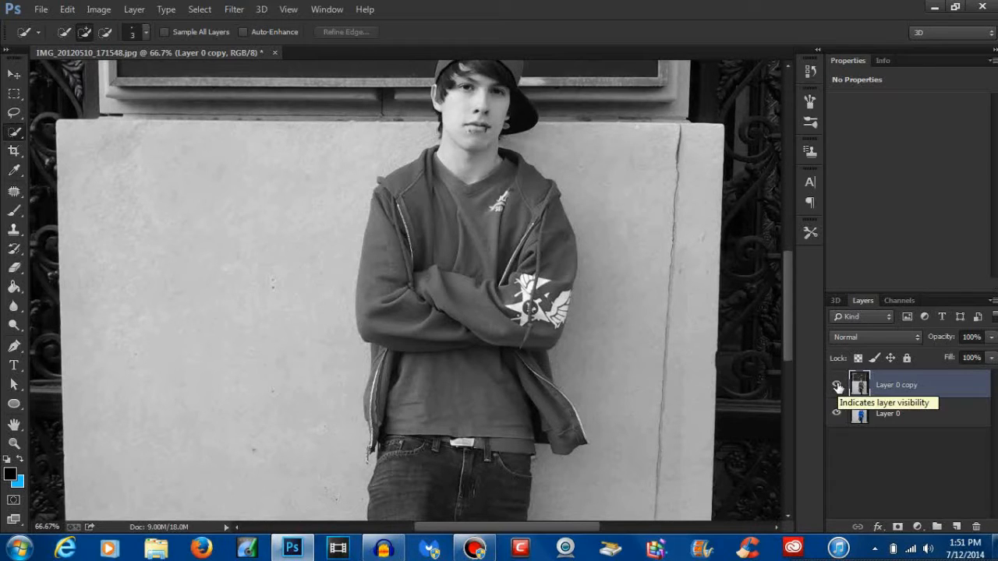
pyautogui.click(837, 385)
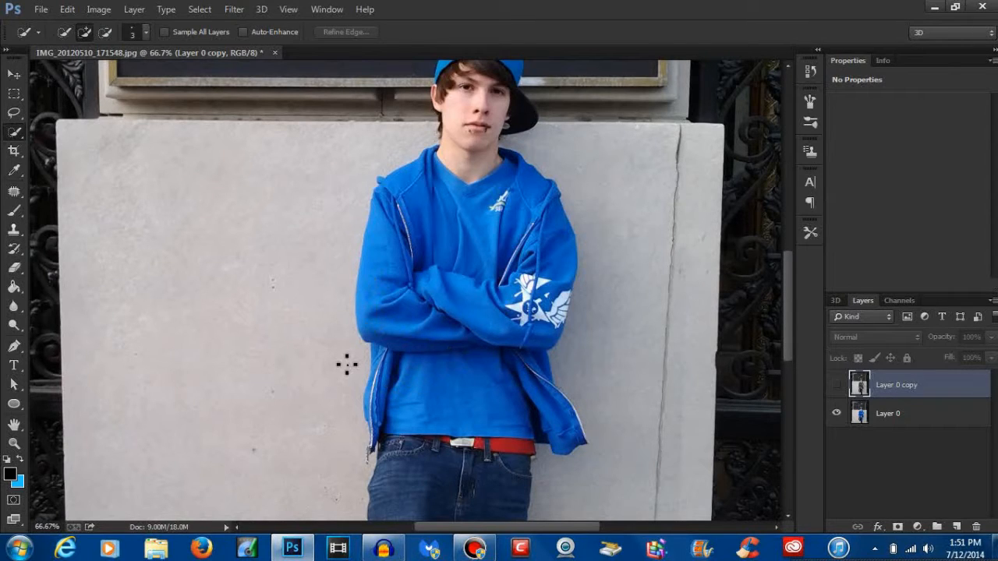
pyautogui.moveTo(381, 443)
pyautogui.mouseDown()
pyautogui.moveTo(396, 352)
pyautogui.moveTo(394, 265)
pyautogui.moveTo(414, 199)
pyautogui.moveTo(448, 195)
pyautogui.moveTo(485, 215)
pyautogui.moveTo(527, 196)
pyautogui.moveTo(560, 255)
pyautogui.mouseUp()
pyautogui.moveTo(545, 312)
pyautogui.mouseDown()
pyautogui.moveTo(557, 351)
pyautogui.moveTo(569, 326)
pyautogui.mouseUp()
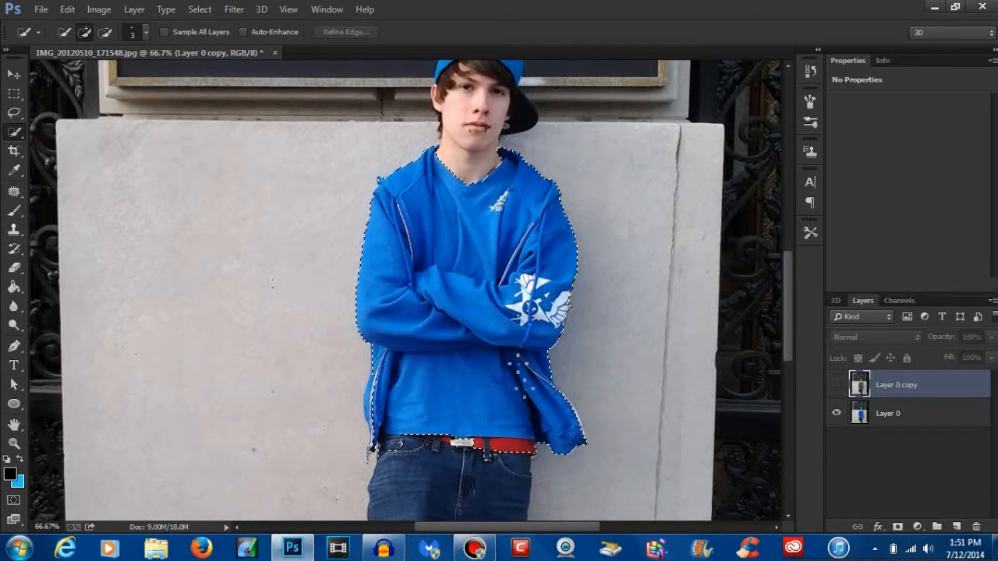
pyautogui.moveTo(536, 421); pyautogui.dragTo(505, 425)
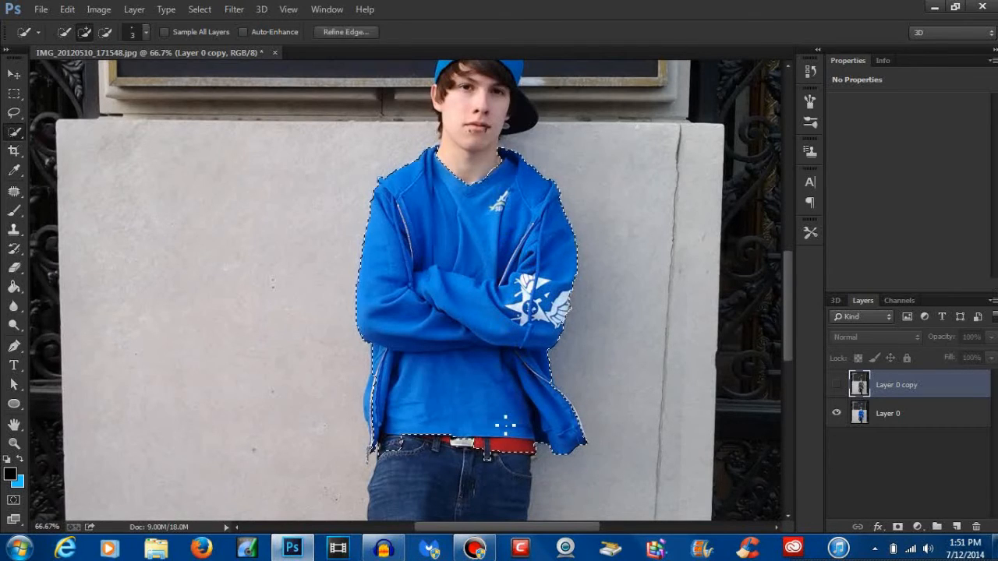
# Step: Subtract the jeans and belt areas along the shirt's hem from the quick selection
pyautogui.press('alt')
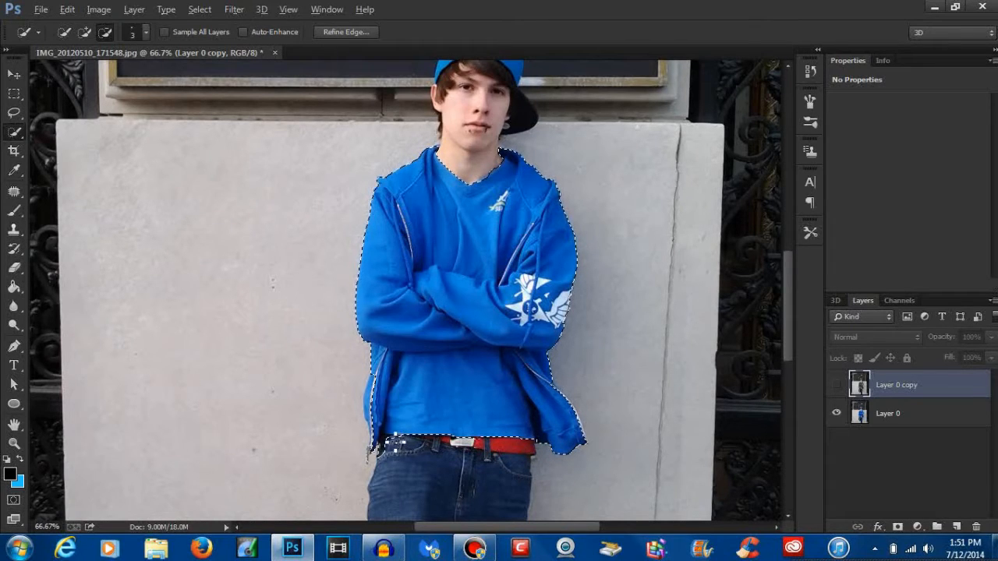
pyautogui.click(379, 451)
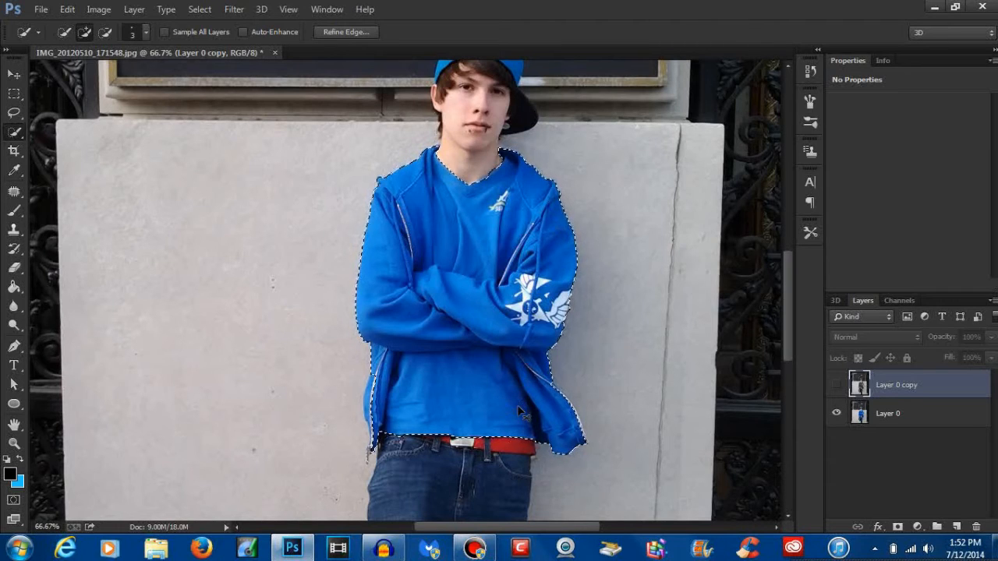
pyautogui.hotkey('ctrl', '+')
pyautogui.hotkey('ctrl', '+')
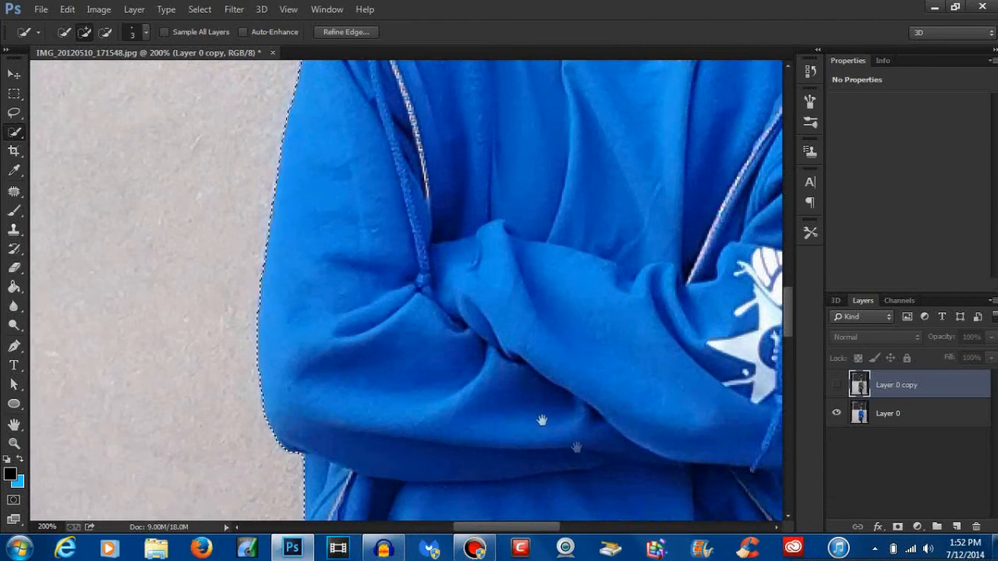
pyautogui.moveTo(577, 448); pyautogui.dragTo(485, 220)
pyautogui.moveTo(599, 492); pyautogui.dragTo(544, 340)
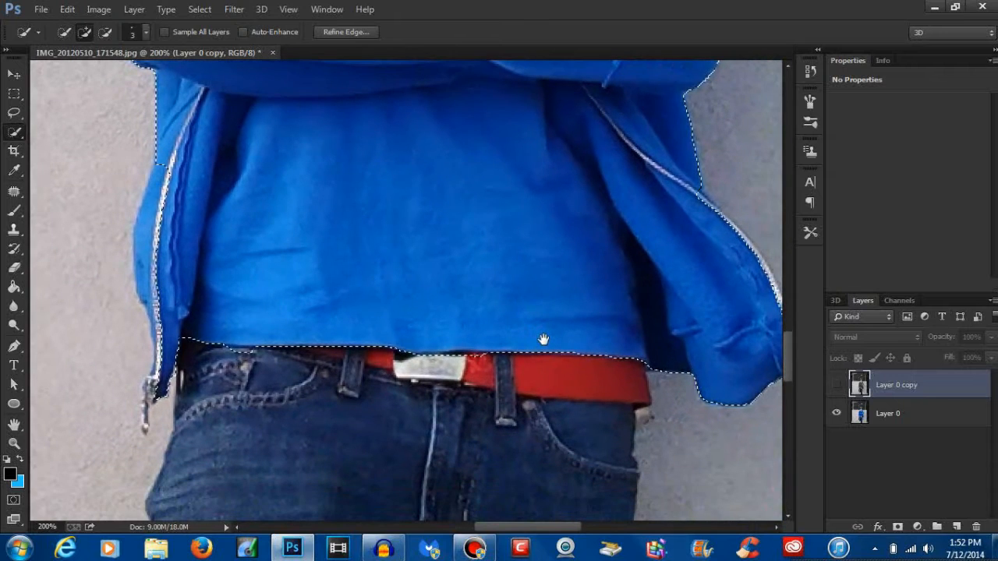
pyautogui.press('alt')
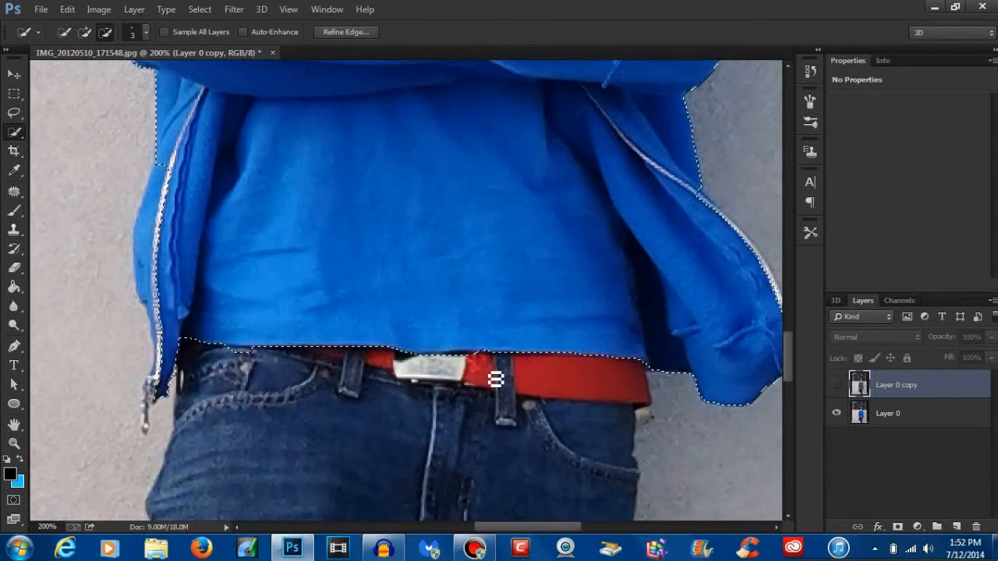
pyautogui.moveTo(473, 364)
pyautogui.mouseDown()
pyautogui.moveTo(434, 365)
pyautogui.moveTo(464, 367)
pyautogui.mouseUp()
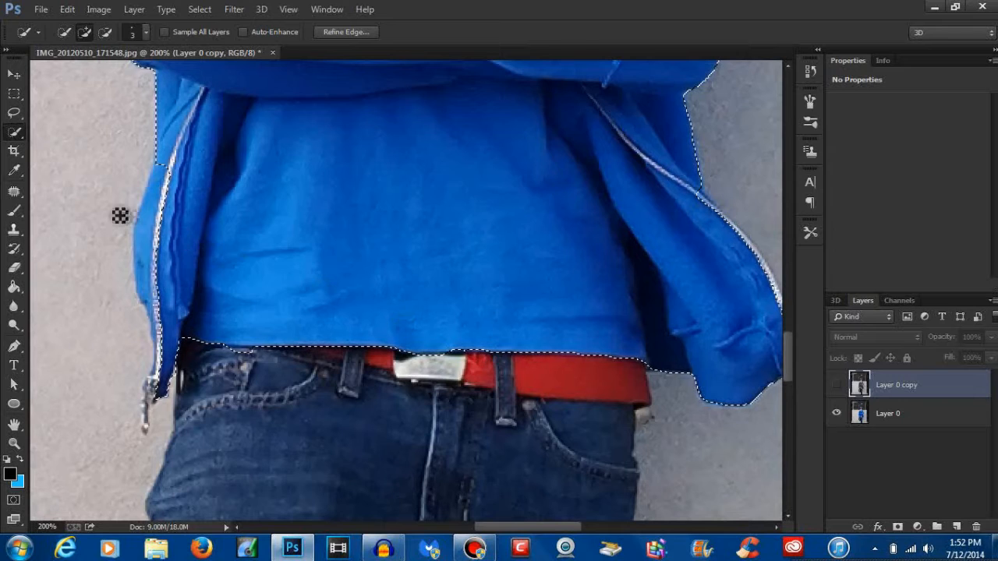
# Step: Add the missing strip outside the jacket's left zipper to the selection and subtract the wall sliver beside the sleeve's winged-star print
pyautogui.moveTo(178, 183)
pyautogui.mouseDown()
pyautogui.moveTo(165, 203)
pyautogui.moveTo(160, 317)
pyautogui.mouseUp()
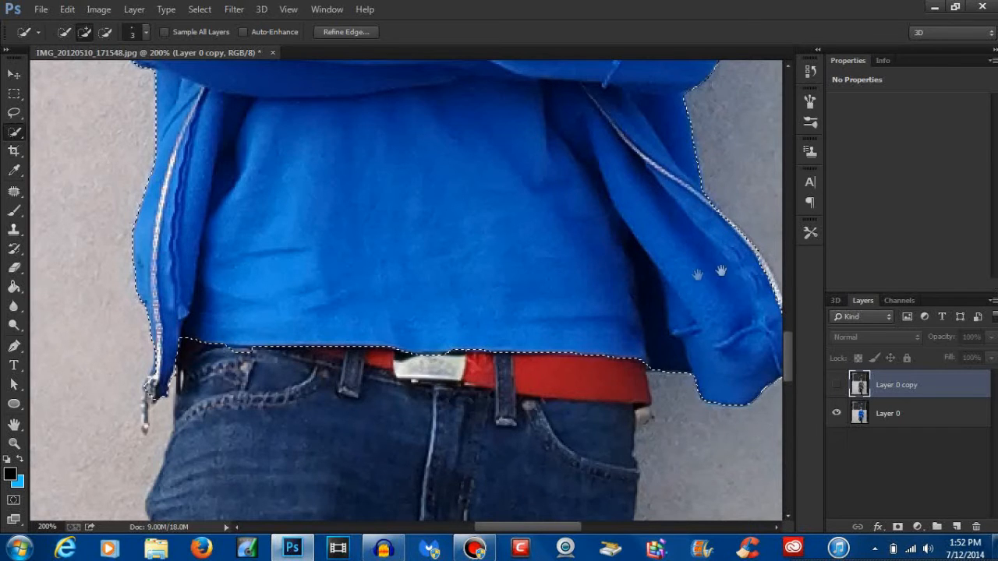
pyautogui.moveTo(721, 271); pyautogui.dragTo(527, 282)
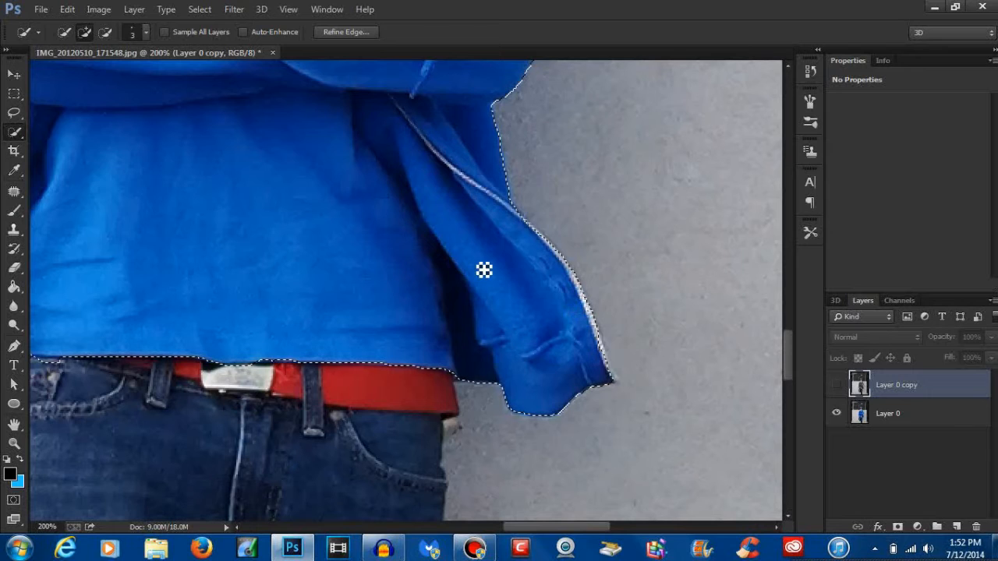
pyautogui.hotkey('ctrl', '-')
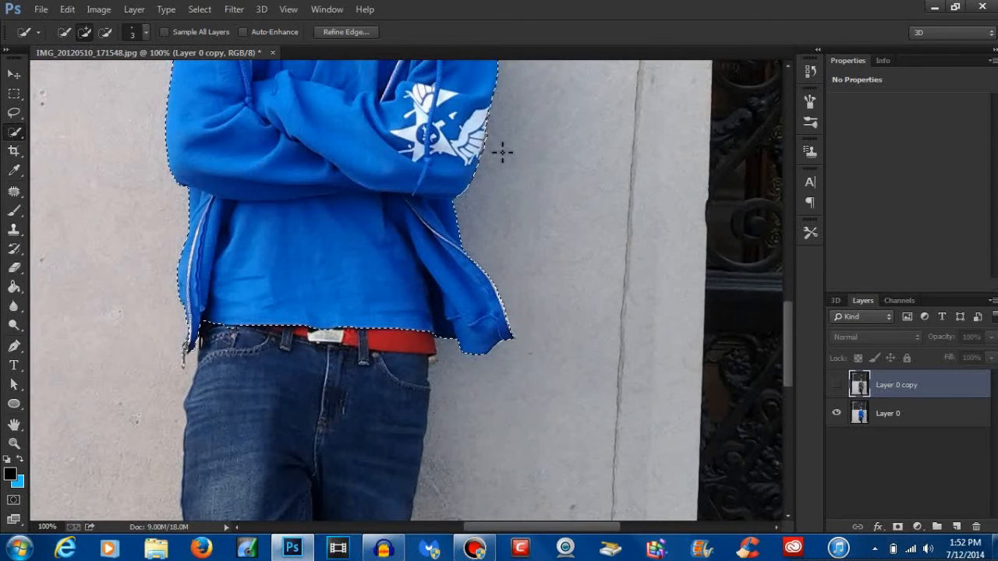
pyautogui.hotkey('ctrl', '+')
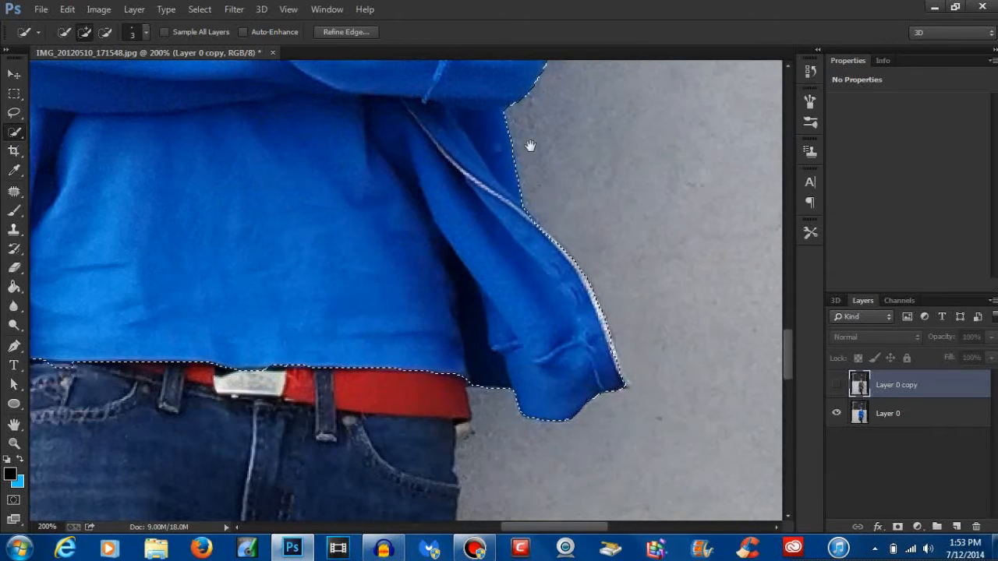
pyautogui.moveTo(530, 145); pyautogui.dragTo(582, 260)
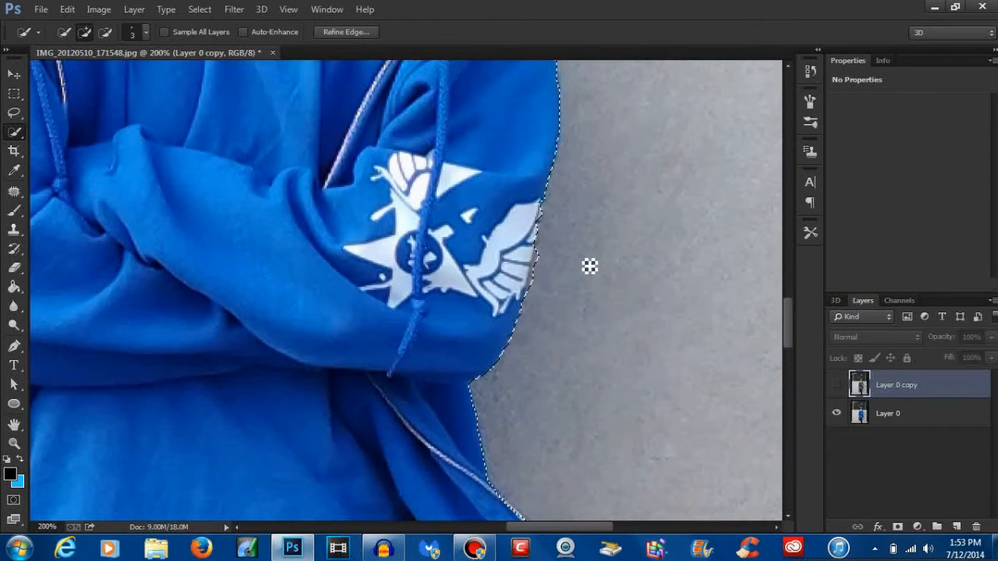
pyautogui.press('alt')
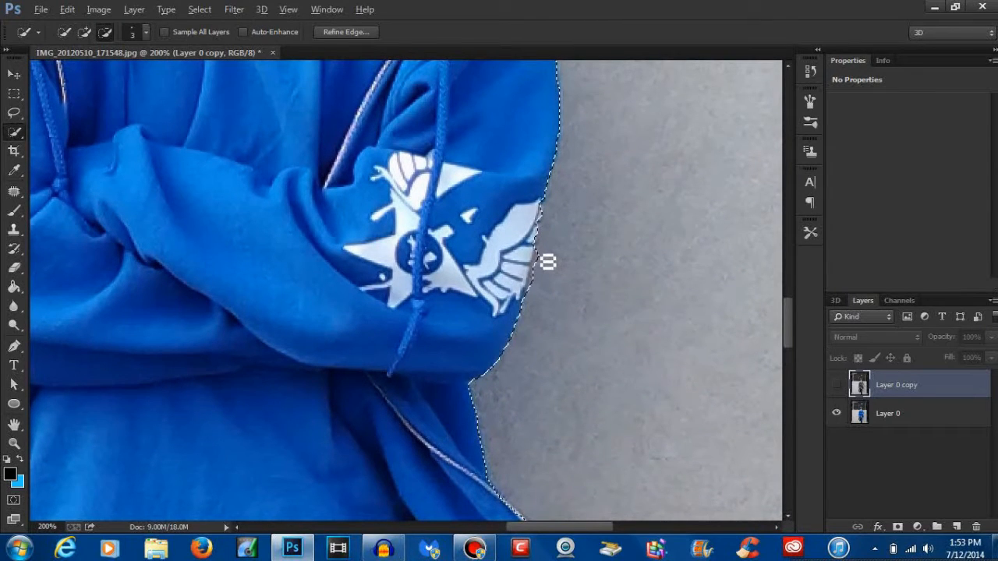
pyautogui.moveTo(546, 273); pyautogui.dragTo(538, 298)
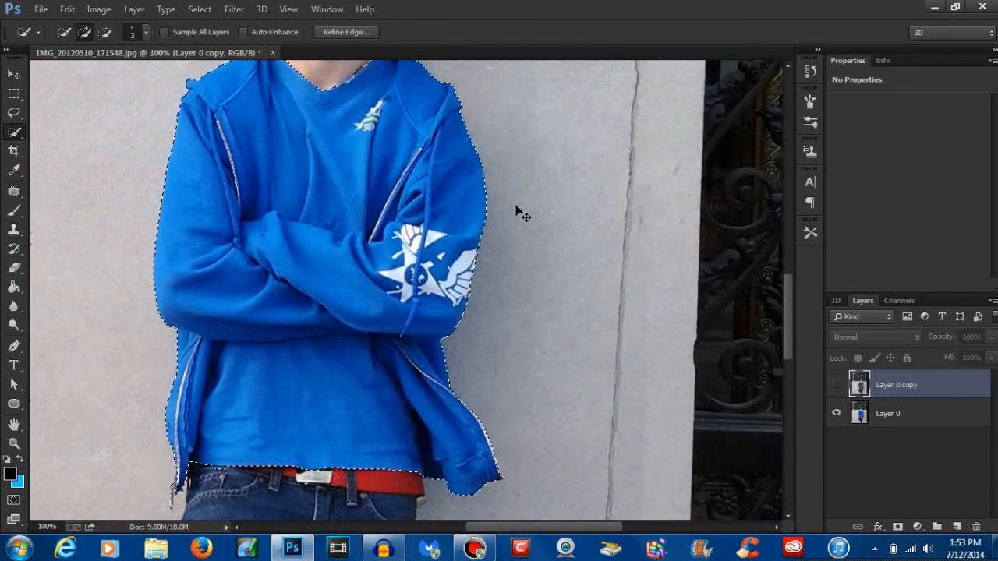
# Step: Show Layer 0 copy, delete the selected hoodie and shirt area from it, and deselect
pyautogui.hotkey('ctrl', '-')
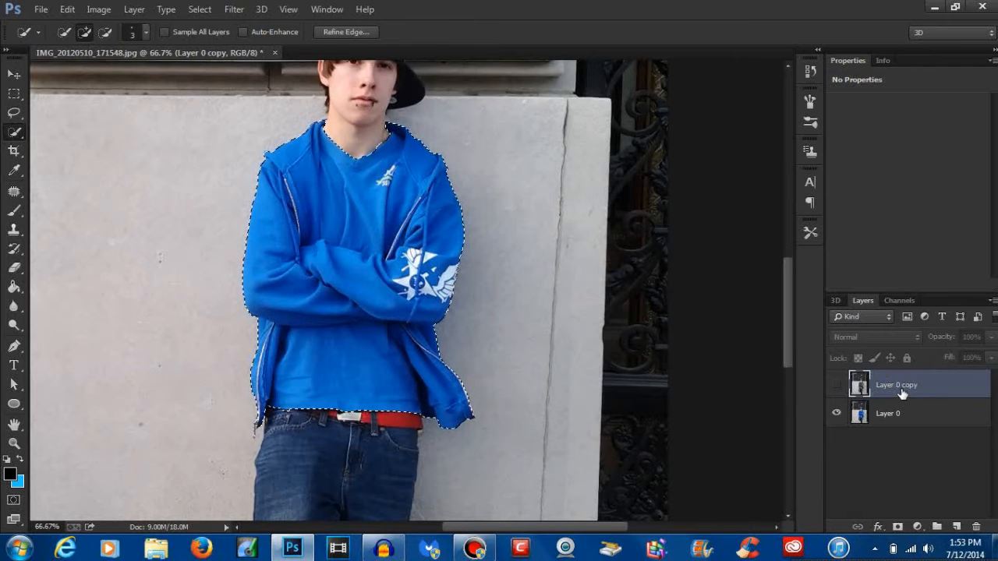
pyautogui.click(838, 385)
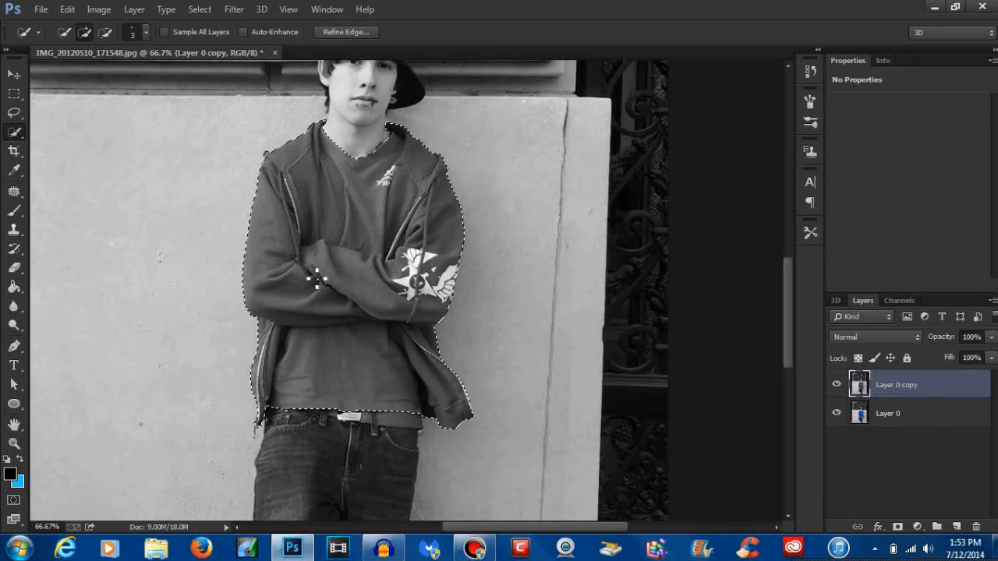
pyautogui.press('Delete')
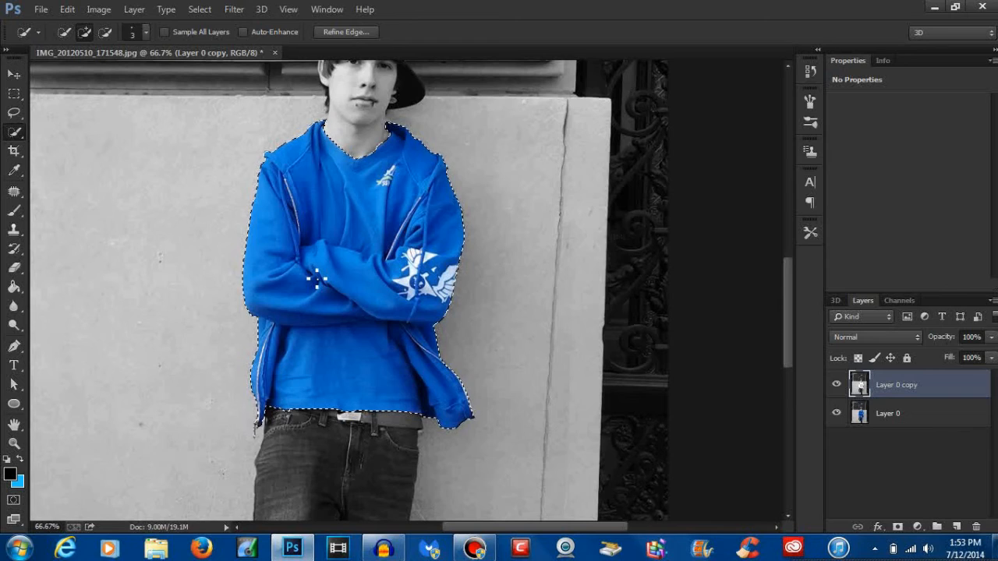
pyautogui.hotkey('ctrl', 'd')
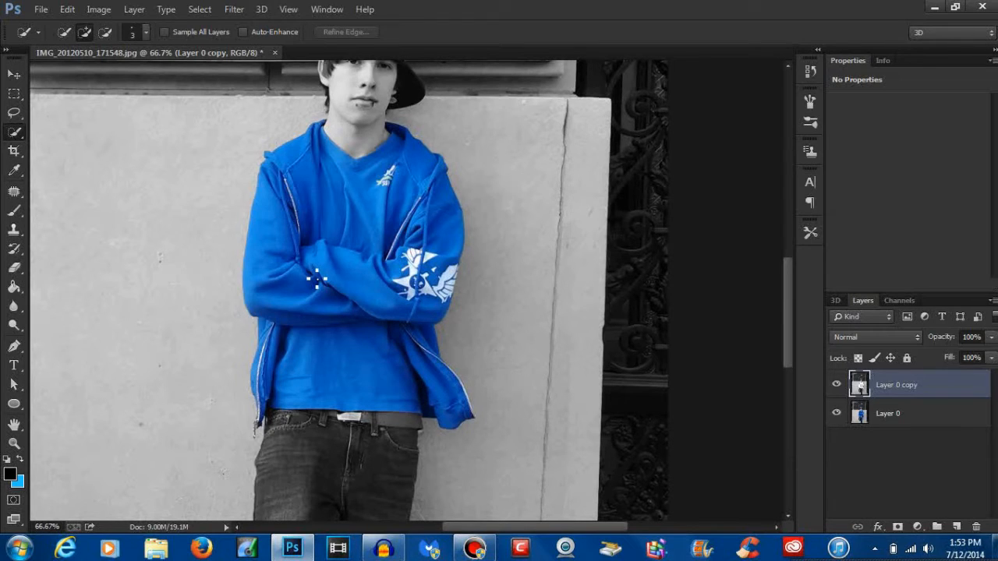
# Step: With Layer 0 active, quick-select the crown of the cap and subtract its white P logo from the selection
pyautogui.moveTo(384, 215); pyautogui.dragTo(412, 433)
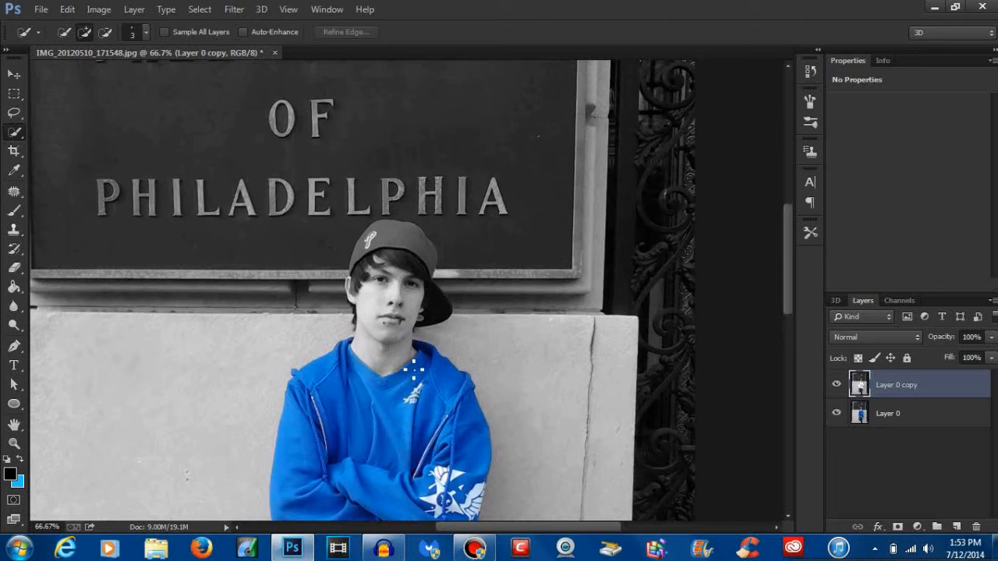
pyautogui.hotkey('ctrl', '+')
pyautogui.hotkey('ctrl', '+')
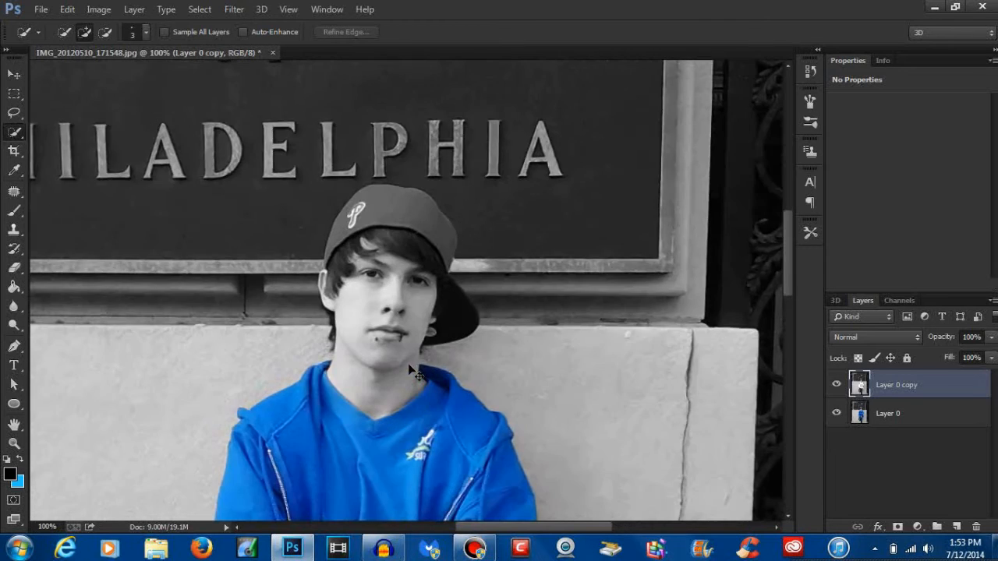
pyautogui.moveTo(393, 283); pyautogui.dragTo(409, 369)
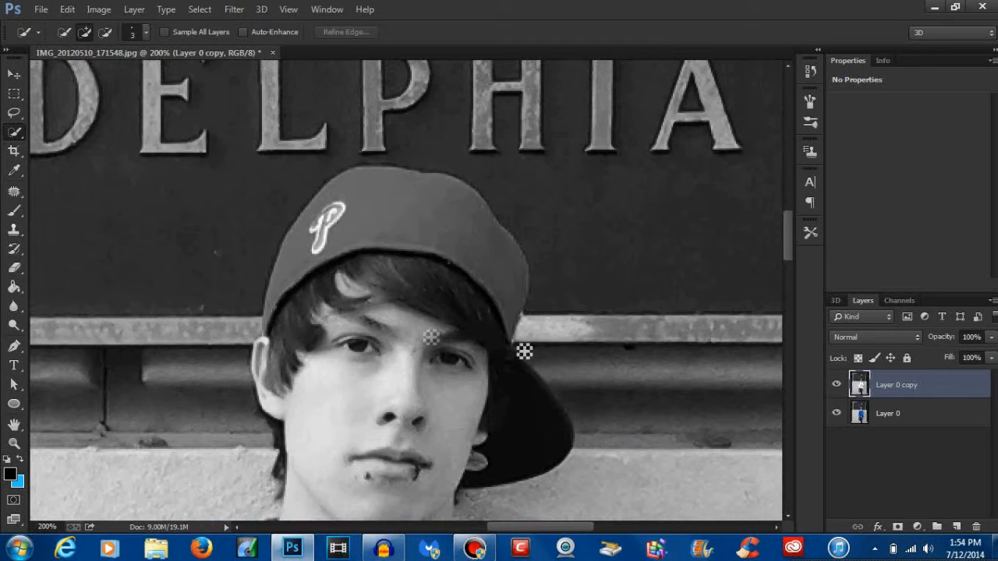
pyautogui.click(903, 418)
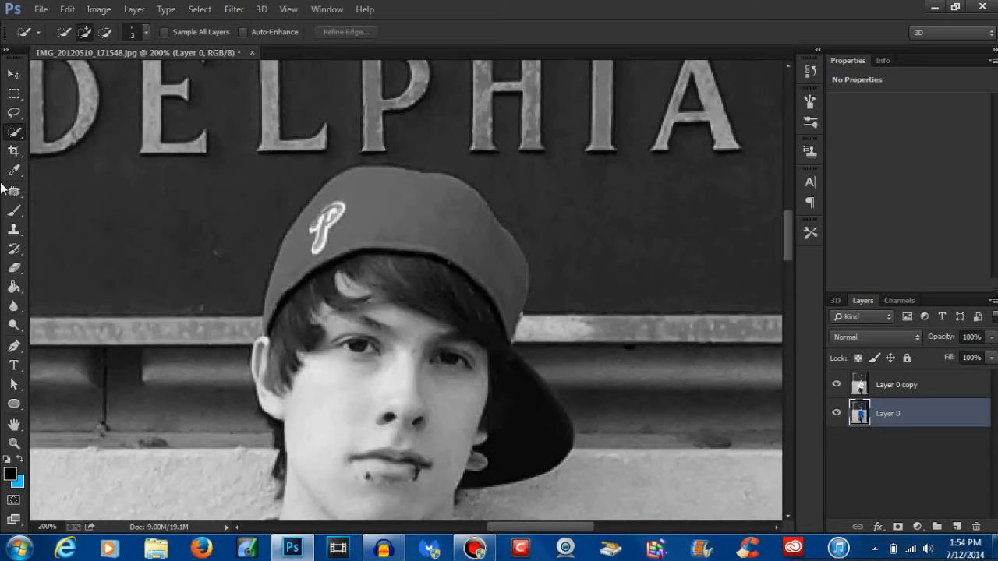
pyautogui.rightClick(17, 134)
pyautogui.click(55, 129)
pyautogui.moveTo(283, 310)
pyautogui.mouseDown()
pyautogui.moveTo(305, 263)
pyautogui.moveTo(416, 241)
pyautogui.moveTo(383, 231)
pyautogui.moveTo(445, 230)
pyautogui.moveTo(486, 254)
pyautogui.moveTo(504, 305)
pyautogui.mouseUp()
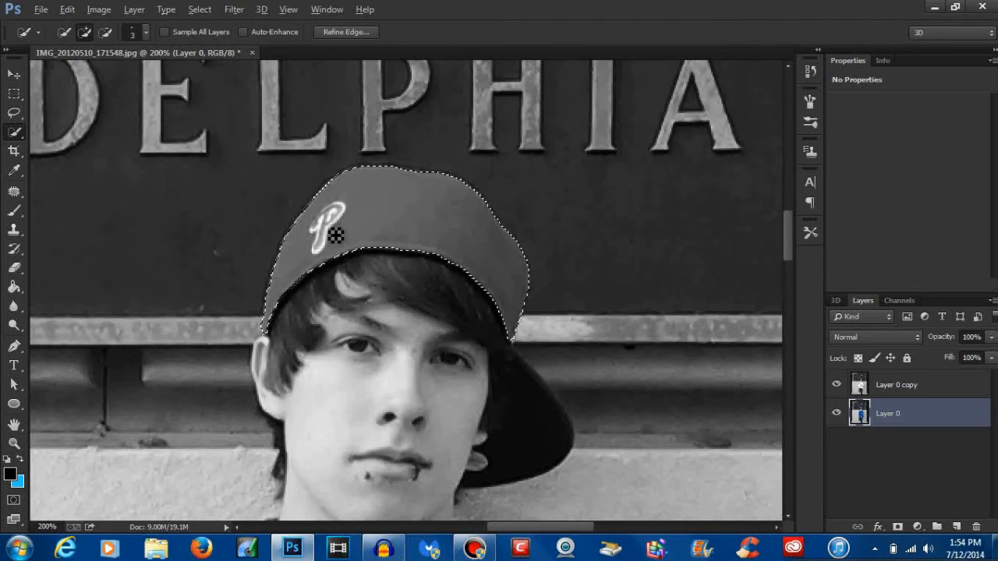
pyautogui.press('alt')
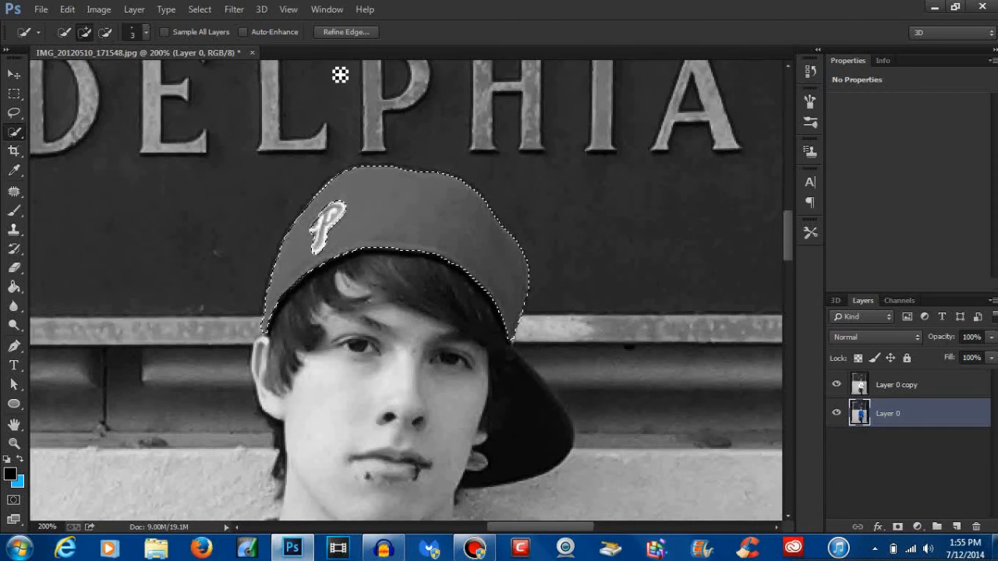
# Step: Refine the edge of the cap selection with Smooth 8 and Shift Edge +29%, output to Selection
pyautogui.click(350, 32)
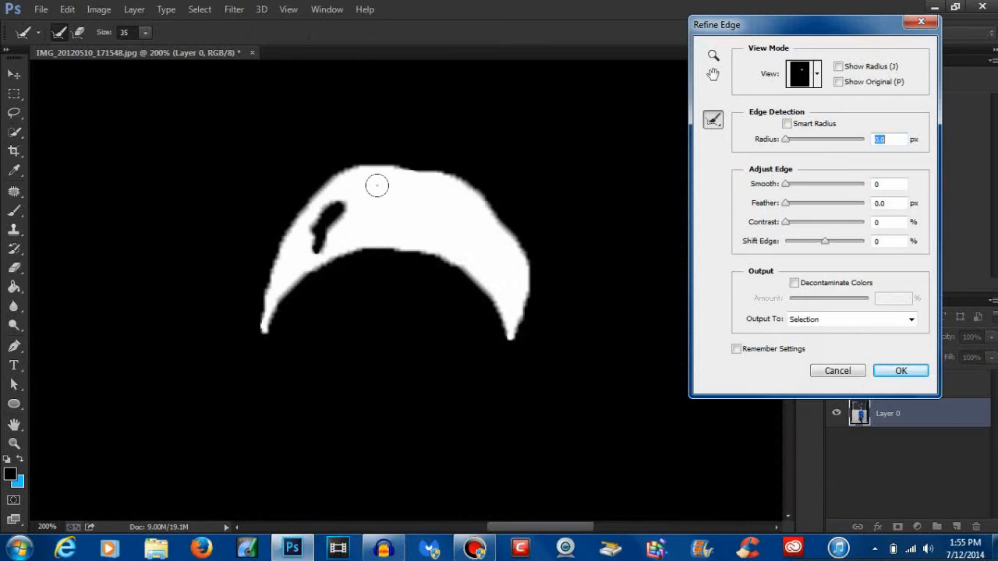
pyautogui.click(788, 186)
pyautogui.moveTo(788, 185); pyautogui.dragTo(793, 186)
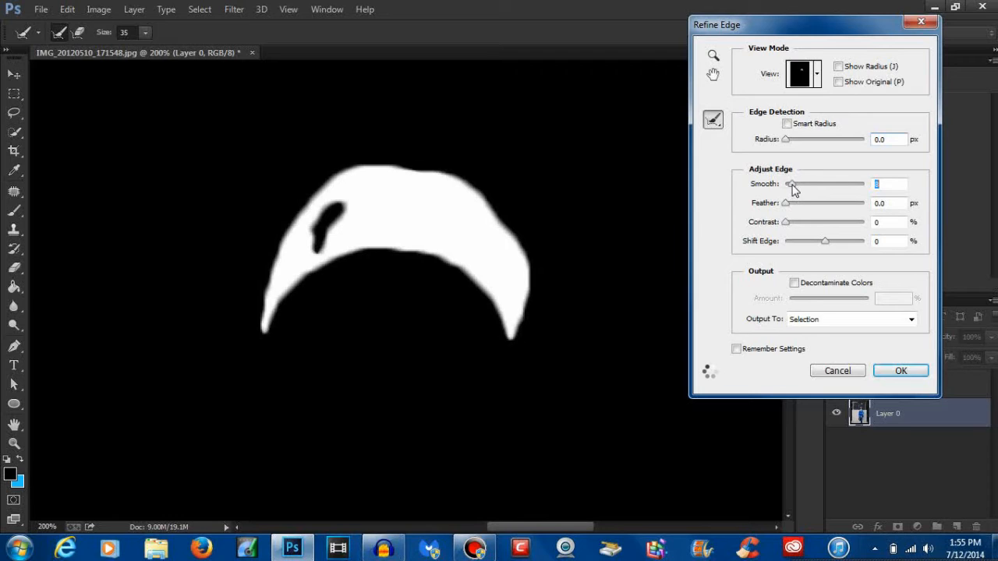
pyautogui.moveTo(827, 242); pyautogui.dragTo(838, 246)
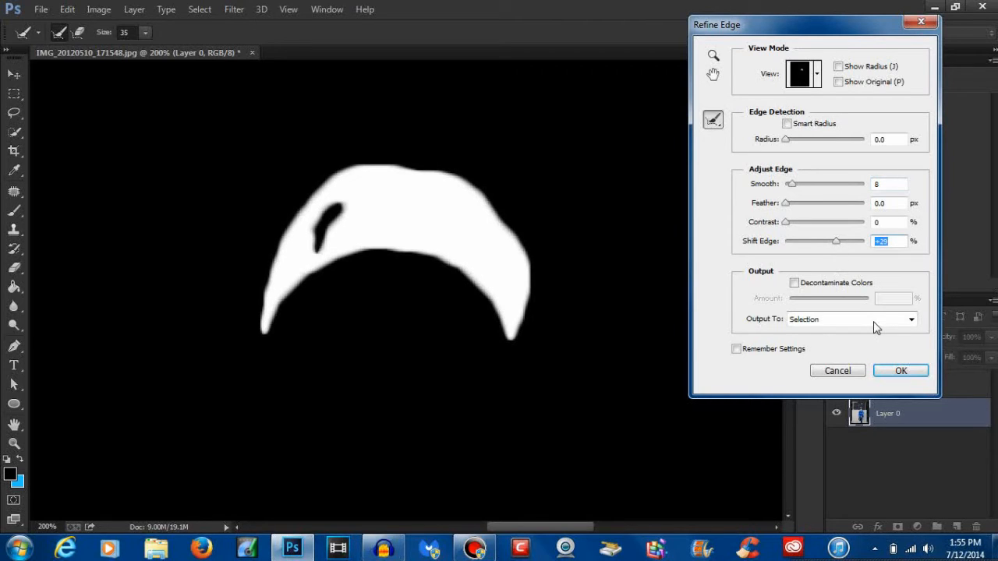
pyautogui.click(899, 371)
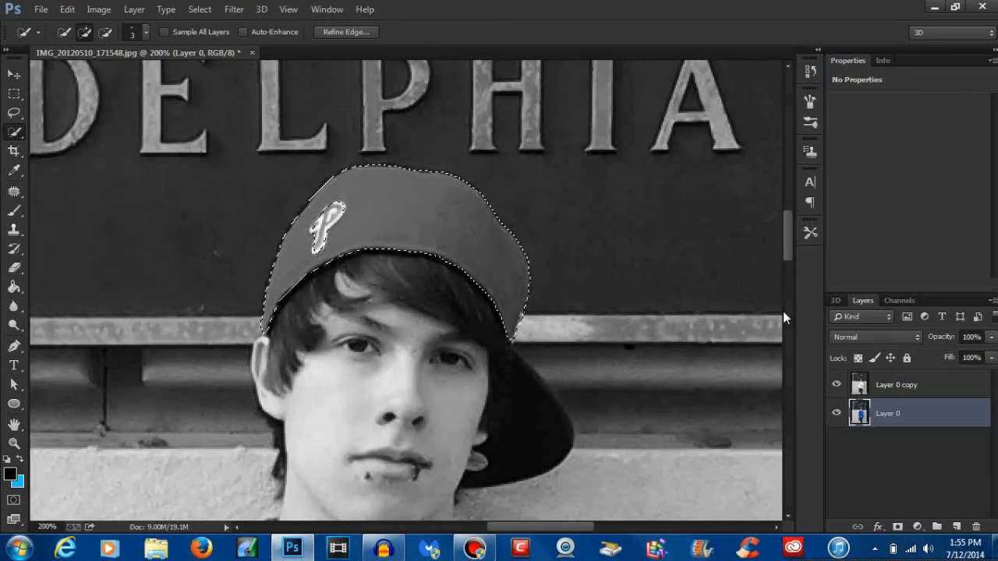
# Step: Add a Black & White adjustment layer masked to the cap selection above Layer 0 and make its mask active
pyautogui.click(919, 529)
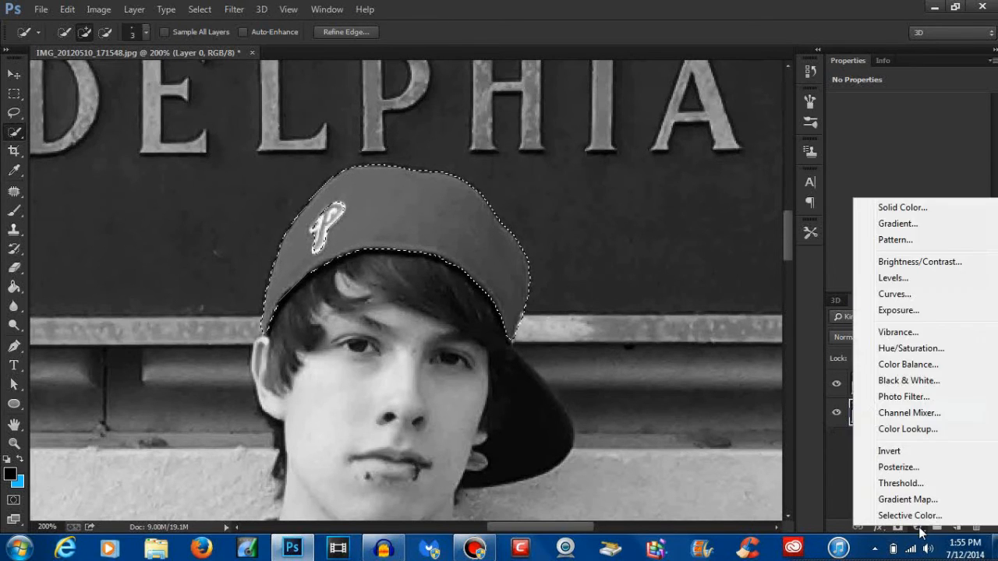
pyautogui.click(924, 383)
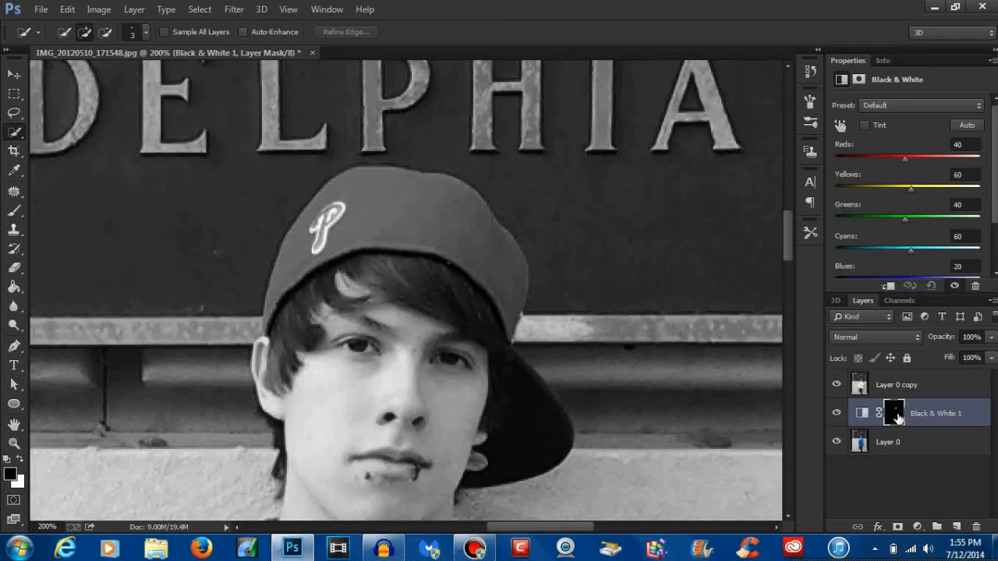
pyautogui.click(894, 415)
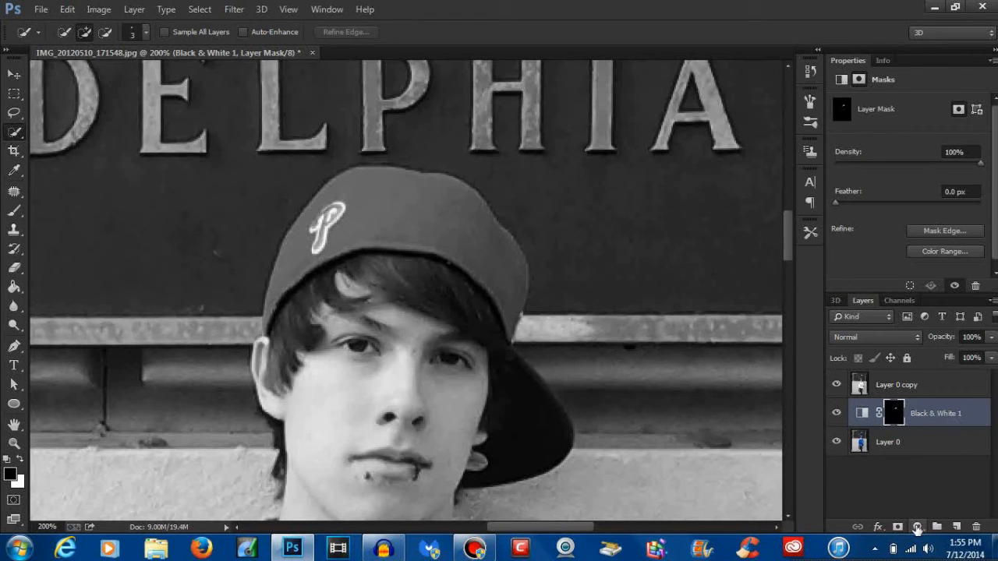
# Step: Add a Solid Color fill layer in pure red (ff0000) and clip it to the Black & White adjustment layer
pyautogui.click(917, 529)
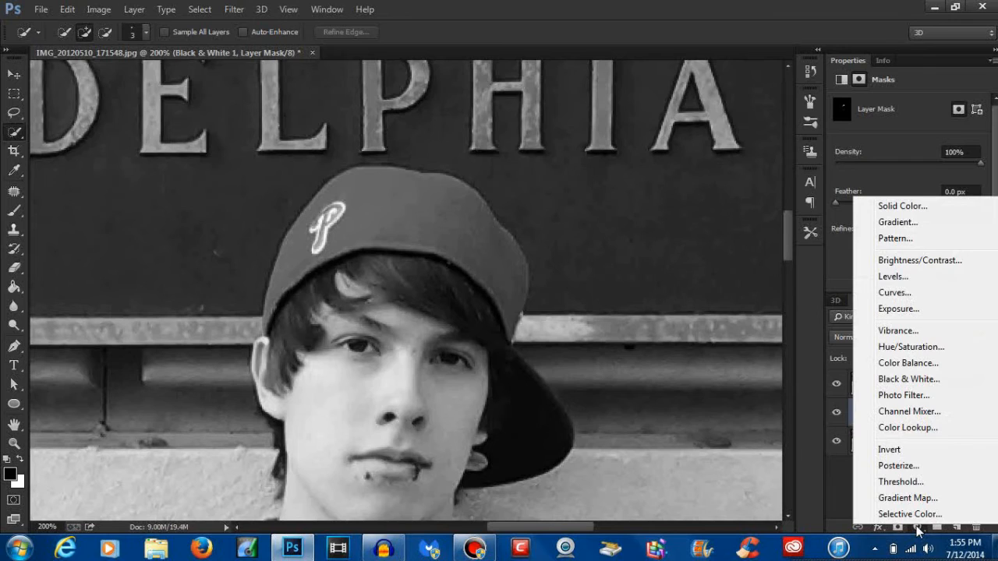
pyautogui.click(905, 208)
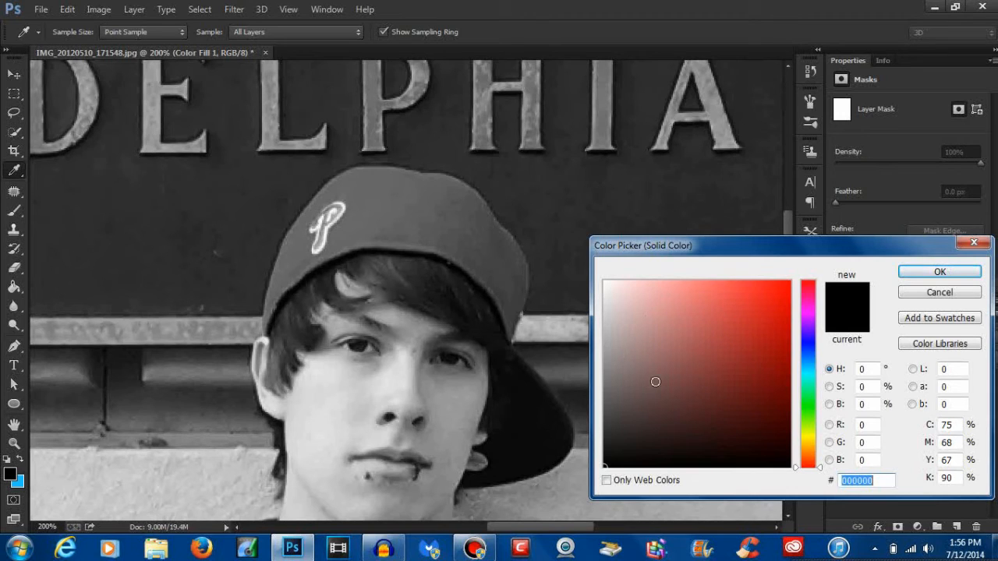
pyautogui.moveTo(783, 286); pyautogui.dragTo(818, 235)
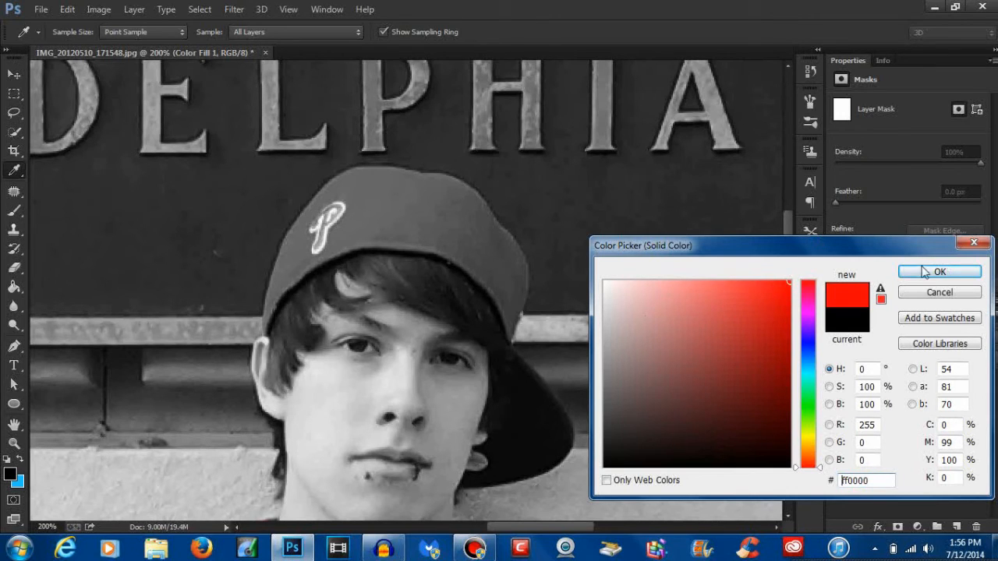
pyautogui.click(927, 271)
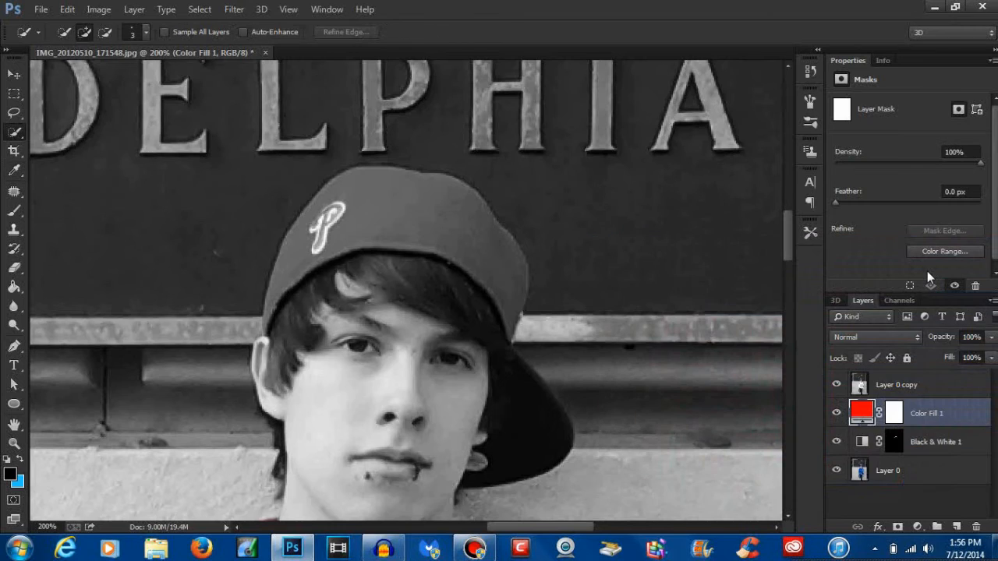
pyautogui.rightClick(971, 416)
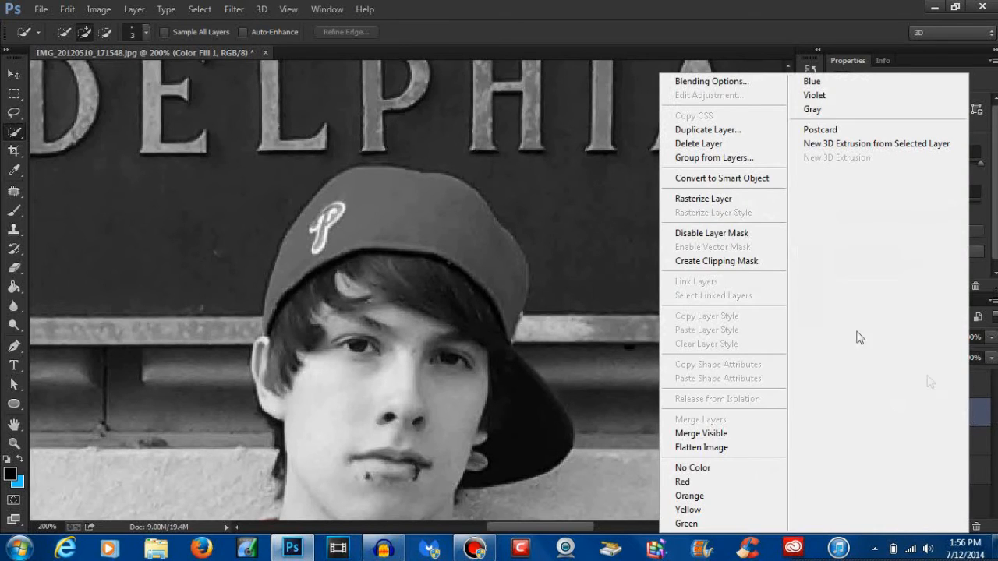
pyautogui.click(754, 268)
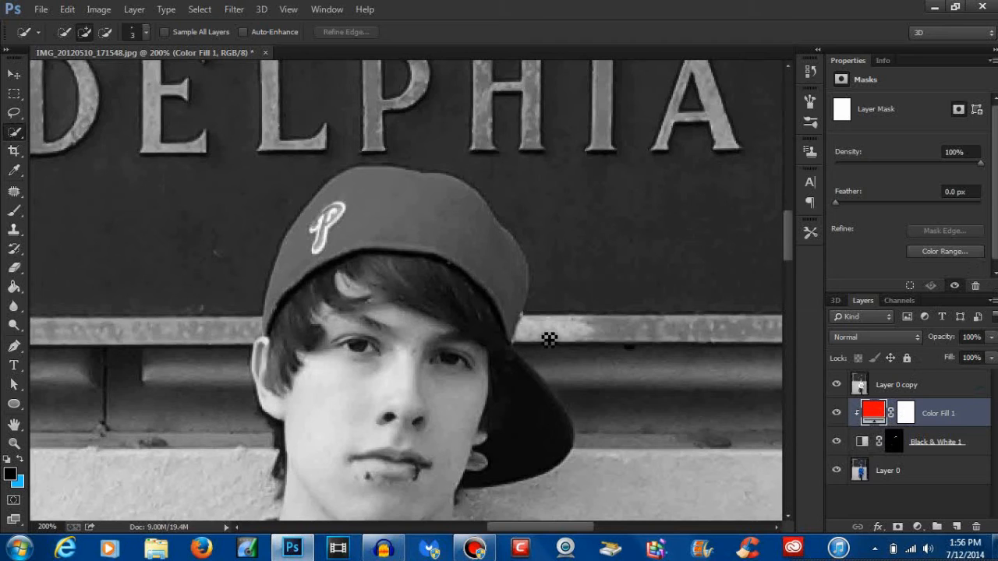
# Step: Move Layer 0 copy below the Black & White adjustment layer in the layer stack, directly above Layer 0
pyautogui.scroll(-5, 510, 394)
pyautogui.moveTo(511, 394); pyautogui.dragTo(513, 330)
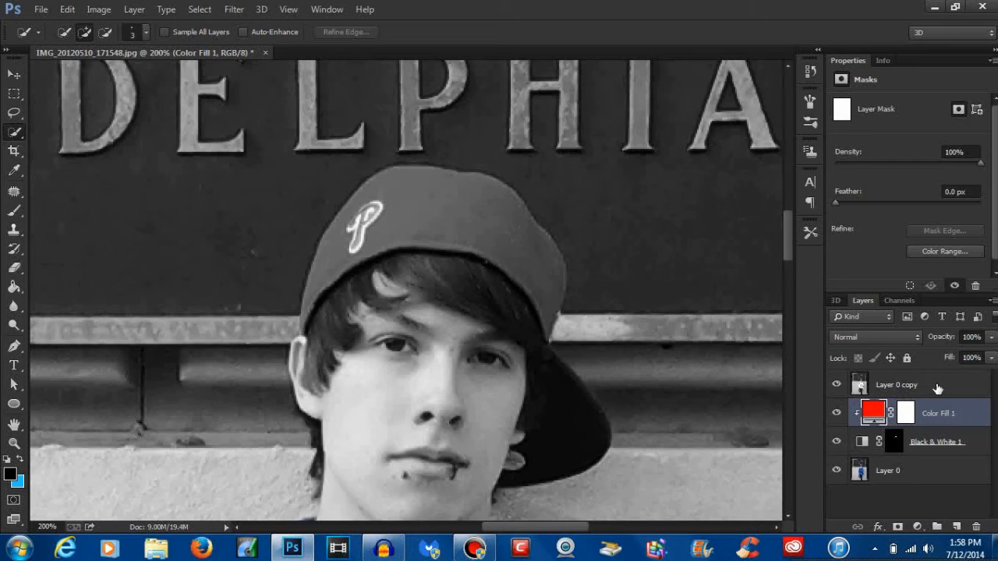
pyautogui.moveTo(937, 388); pyautogui.dragTo(932, 458)
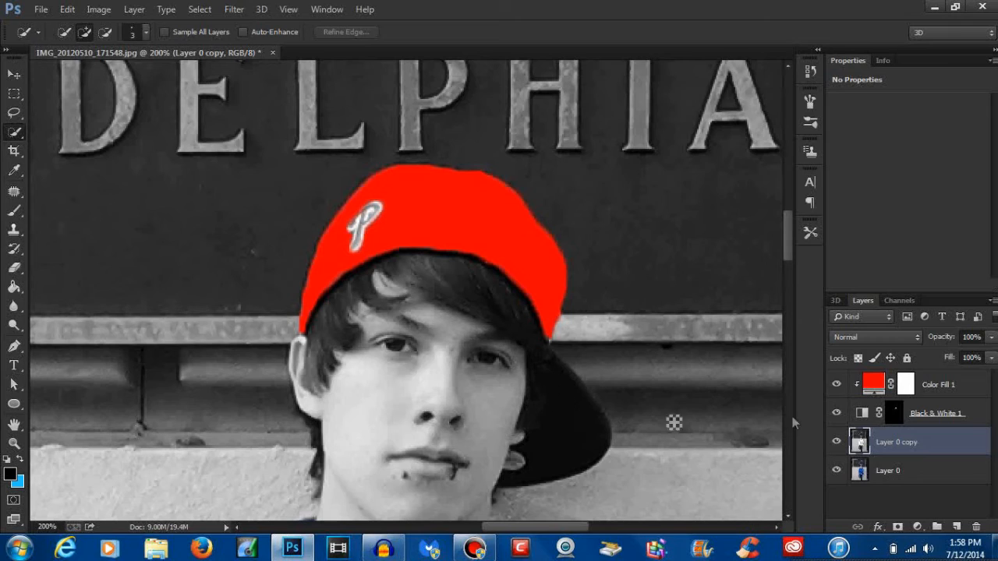
# Step: Set the red fill layer's blend mode to Overlay and its opacity to 85%
pyautogui.click(971, 387)
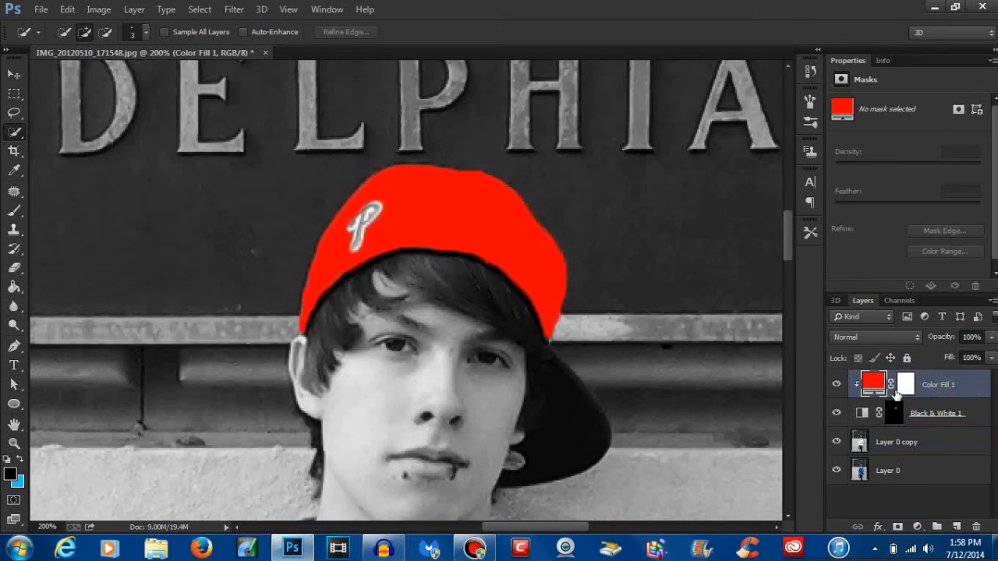
pyautogui.click(874, 339)
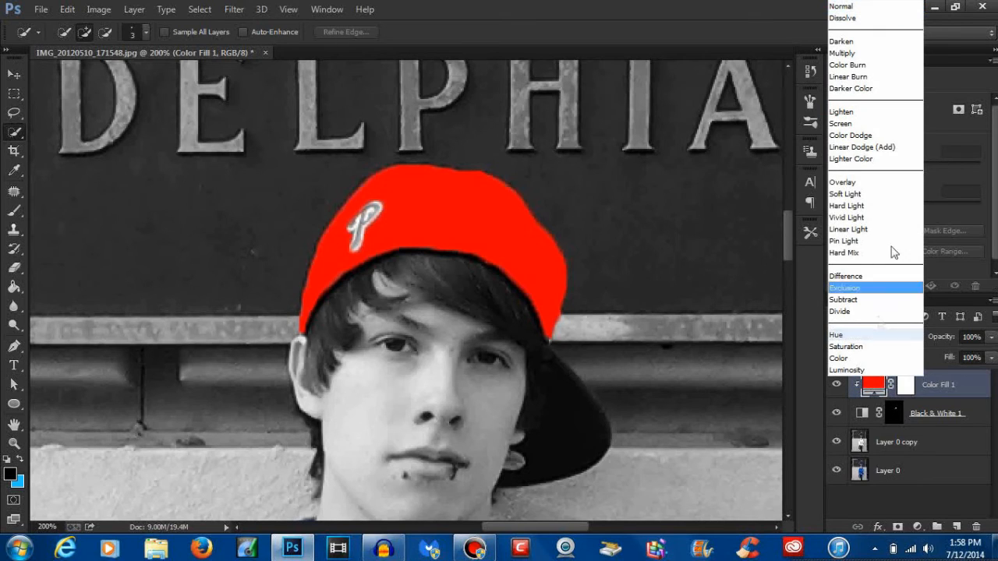
pyautogui.click(891, 184)
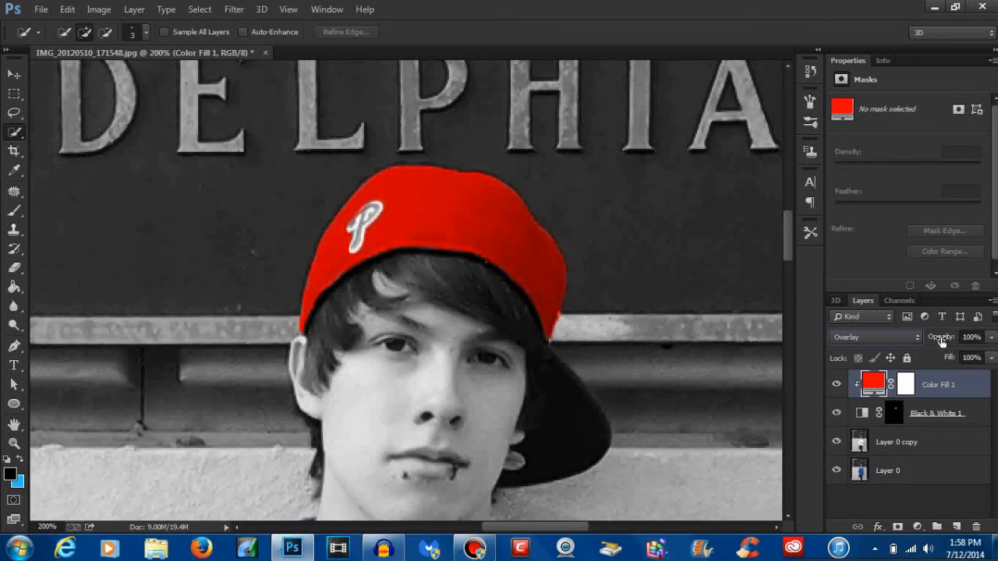
pyautogui.moveTo(941, 340)
pyautogui.mouseDown()
pyautogui.moveTo(920, 344)
pyautogui.moveTo(930, 345)
pyautogui.mouseUp()
# Step: Examine the recoloured cap, its P logo and the blue clothing, both in the overall photo and close up
pyautogui.hotkey('ctrl', '-')
pyautogui.hotkey('ctrl', '-')
pyautogui.hotkey('ctrl', '-')
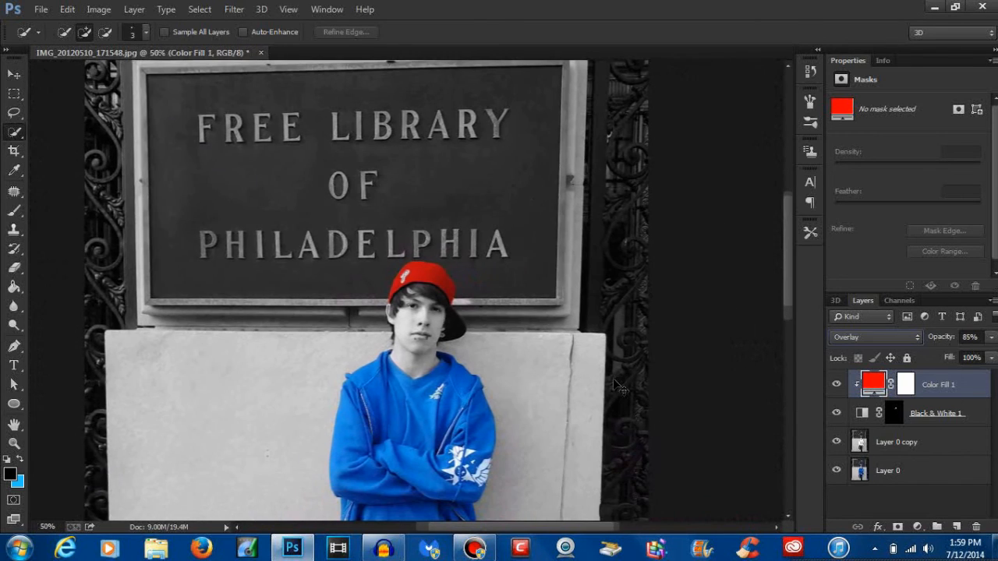
pyautogui.moveTo(547, 374); pyautogui.dragTo(562, 244)
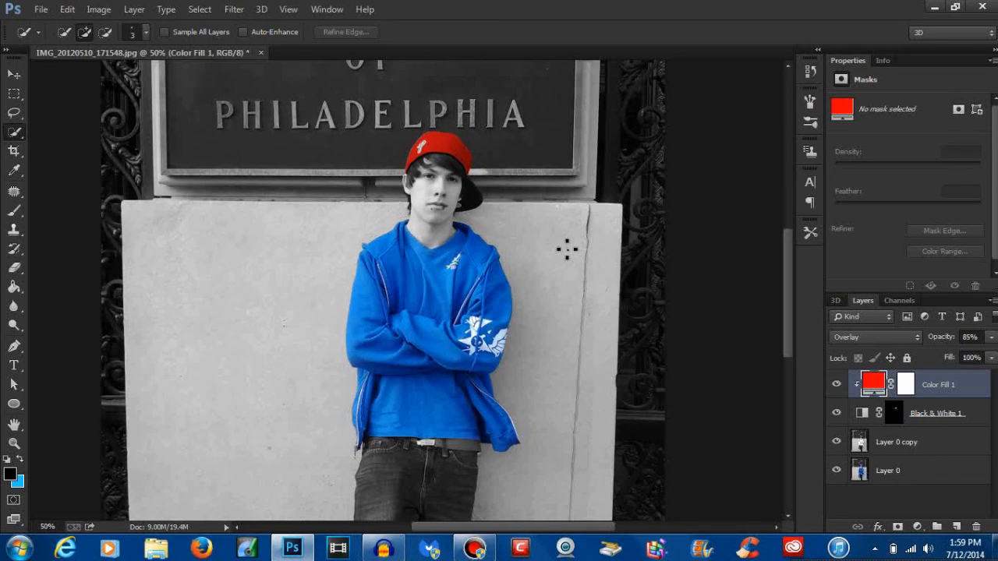
pyautogui.hotkey('ctrl', '+')
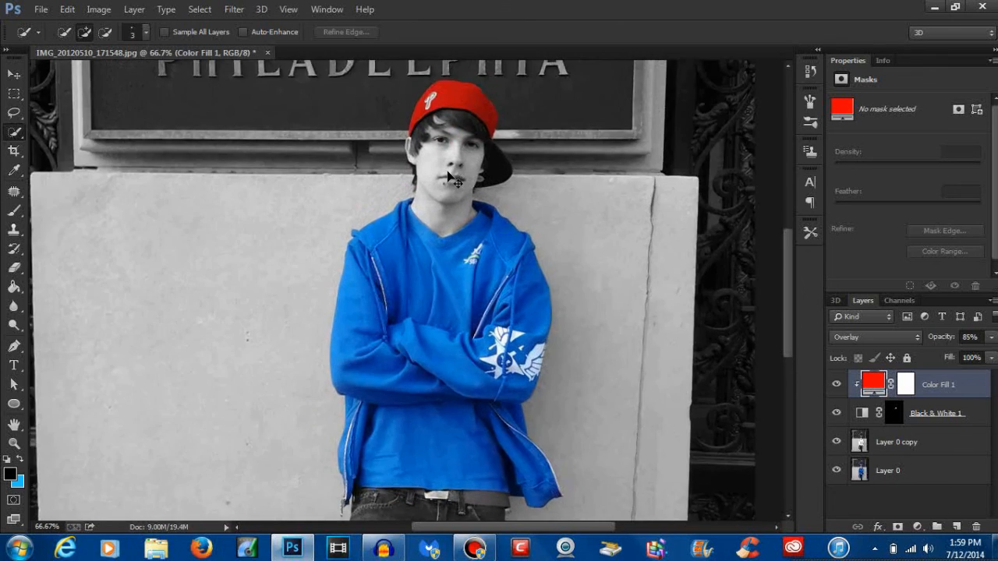
pyautogui.hotkey('ctrl', '+')
pyautogui.moveTo(448, 169); pyautogui.dragTo(481, 355)
pyautogui.hotkey('ctrl', '+')
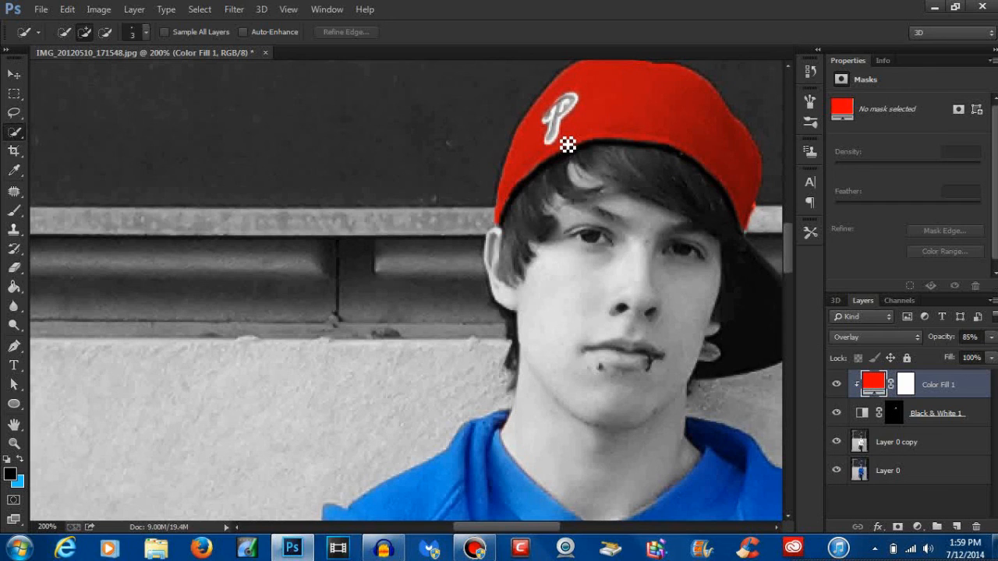
pyautogui.hotkey('ctrl', '-')
pyautogui.hotkey('ctrl', '-')
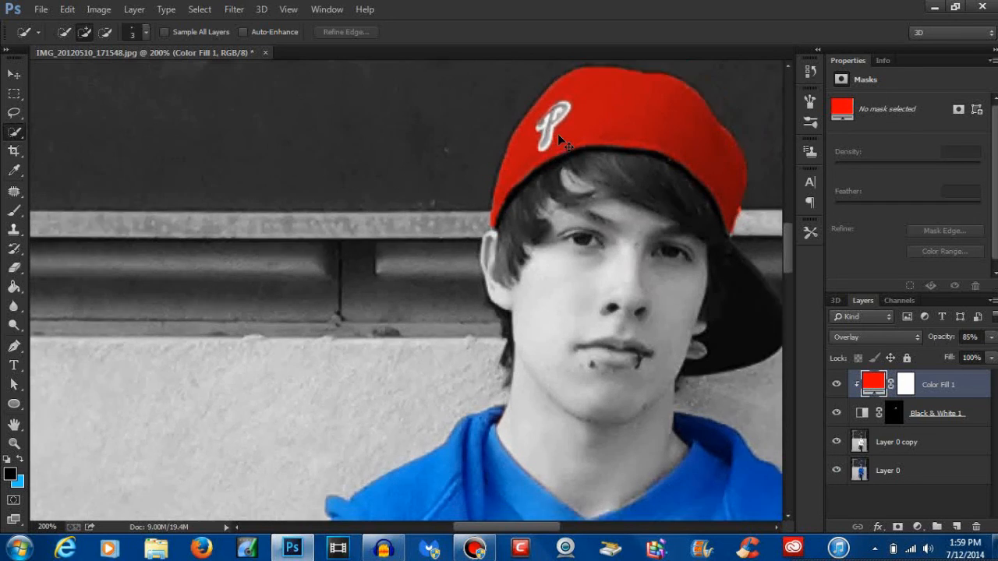